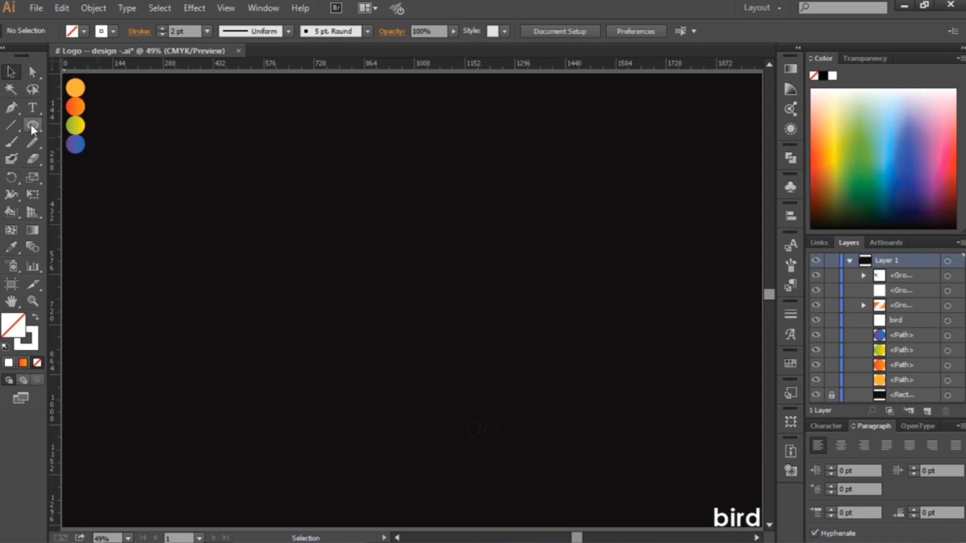
- Draw a 200 px circle on the artboard and a separate 100 px circle up and to its left
click(32, 126)
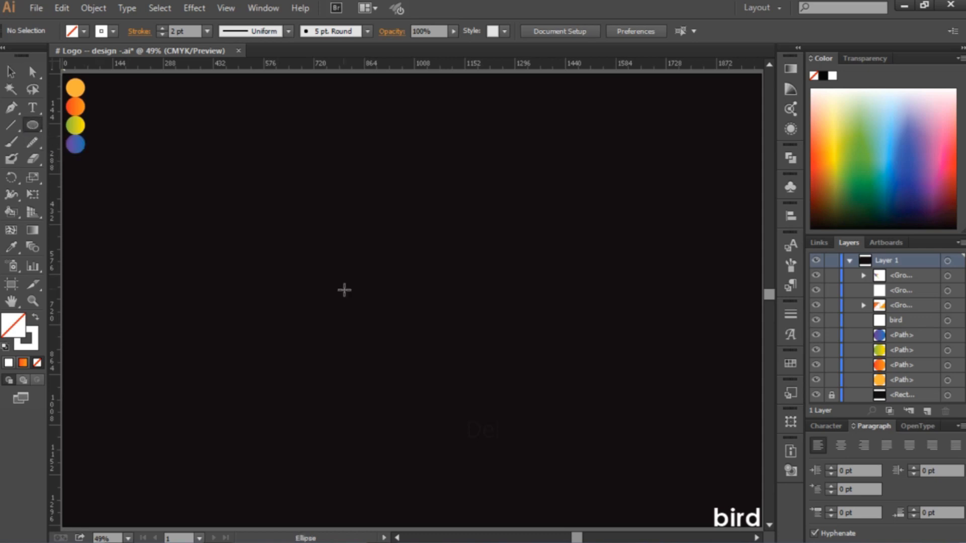
click(423, 261)
text(200)
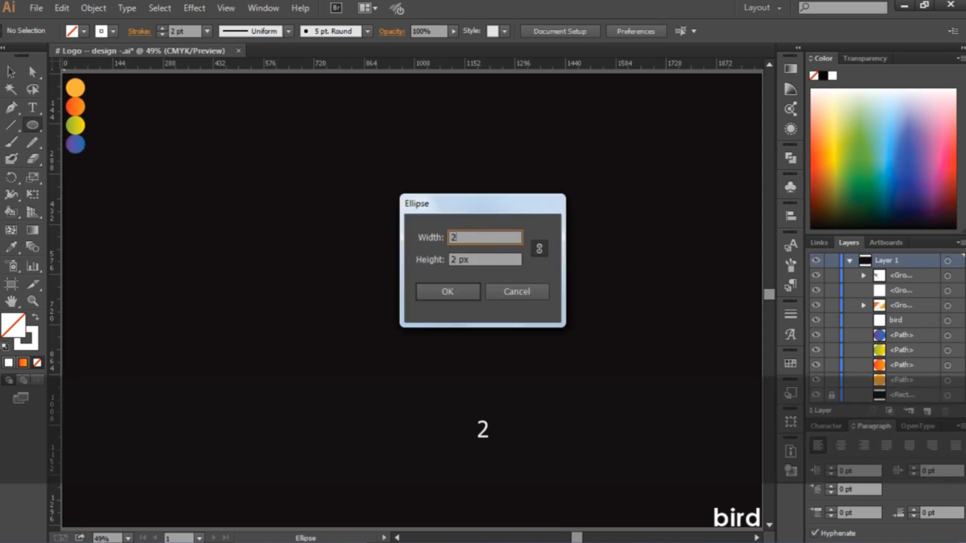
key(Return)
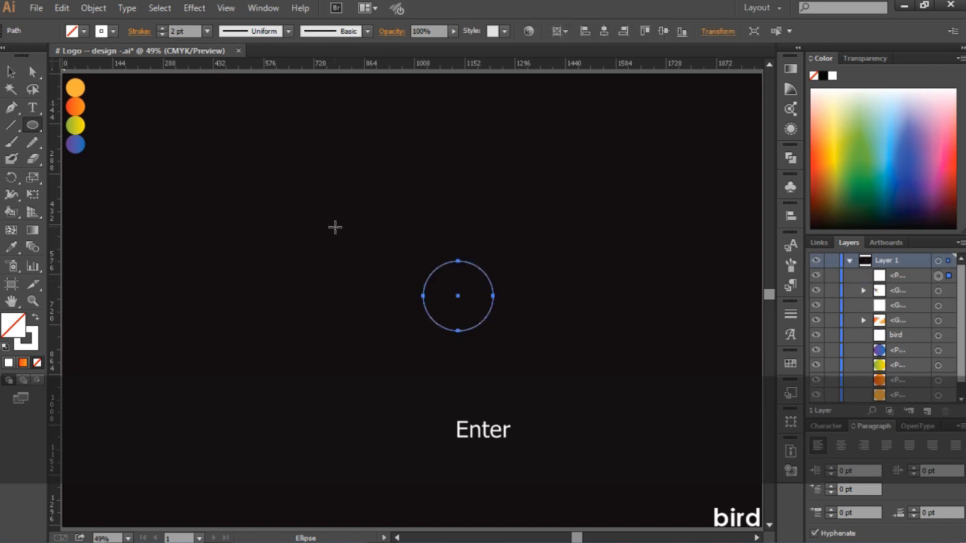
click(334, 226)
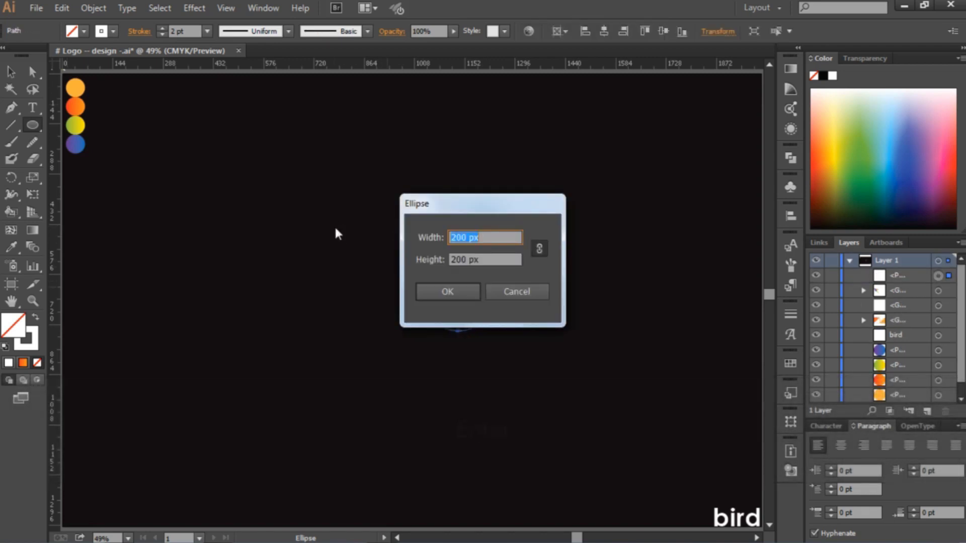
text(100)
key(Return)
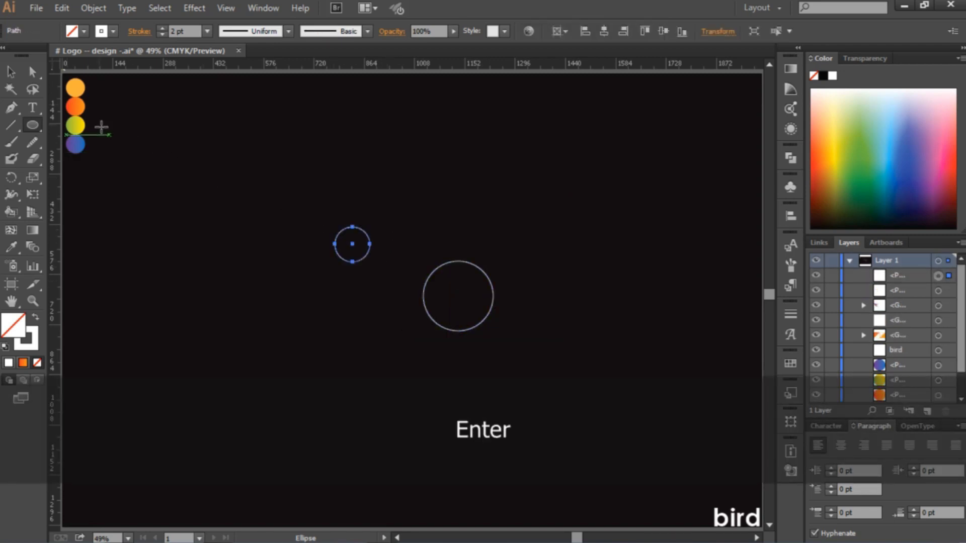
- Draw a straight vertical line beside the circles, rotate it 45° into a descending diagonal, and select it with both circles
click(12, 126)
drag(312, 192, 329, 372)
click(10, 72)
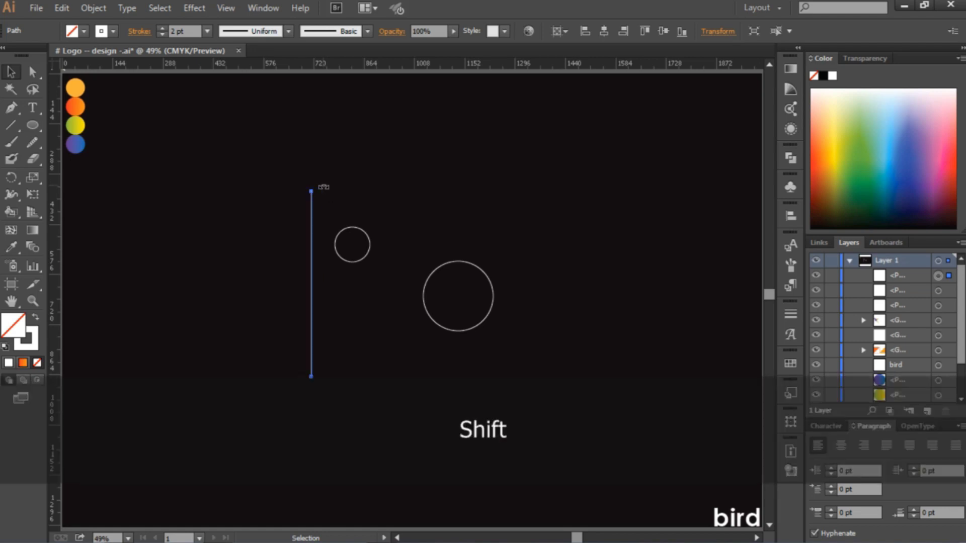
drag(318, 188, 554, 403)
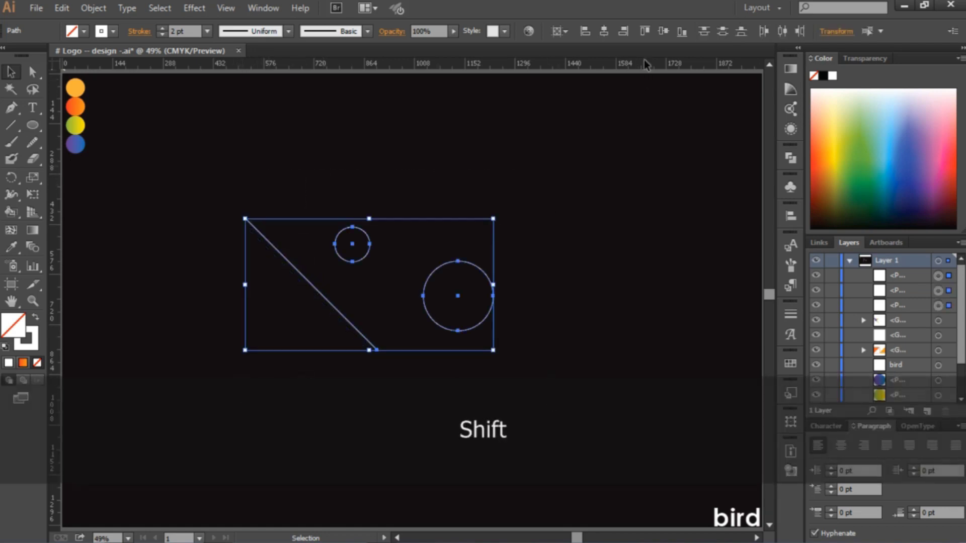
- Align the centers of the diagonal line and both circles horizontally and vertically
click(608, 30)
click(661, 33)
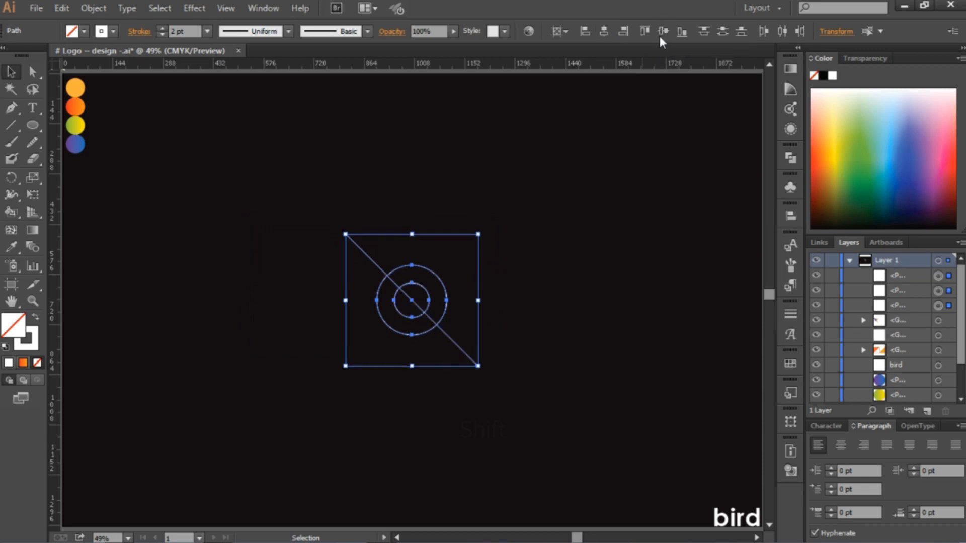
click(467, 272)
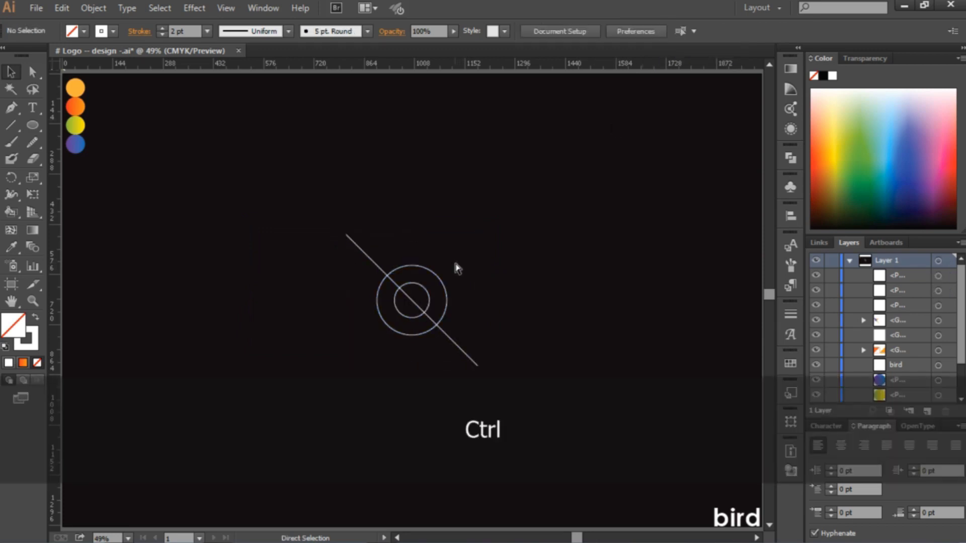
- Move the 100 px circle up along the diagonal until it touches the outside of the 200 px circle
key(ctrl+equal)
key(ctrl+equal)
key(ctrl+equal)
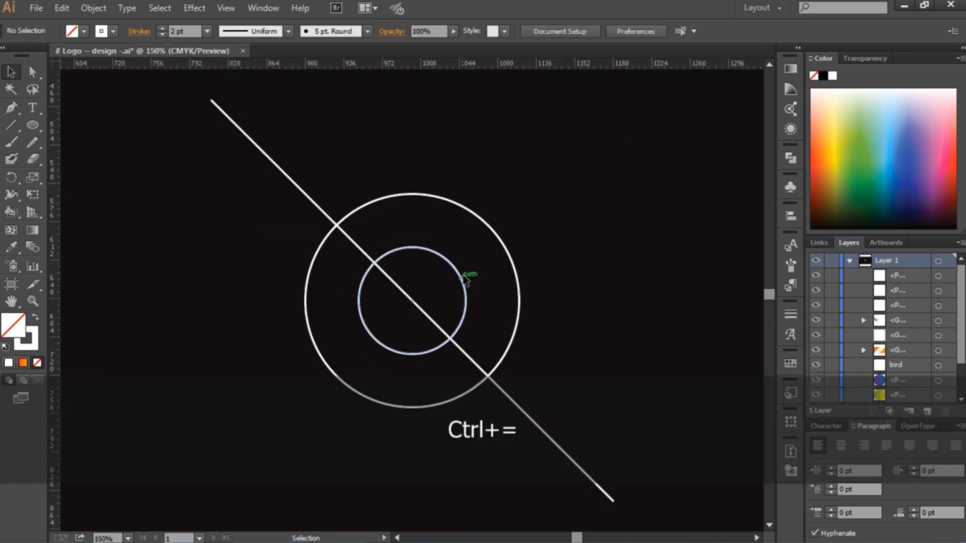
drag(465, 280, 350, 167)
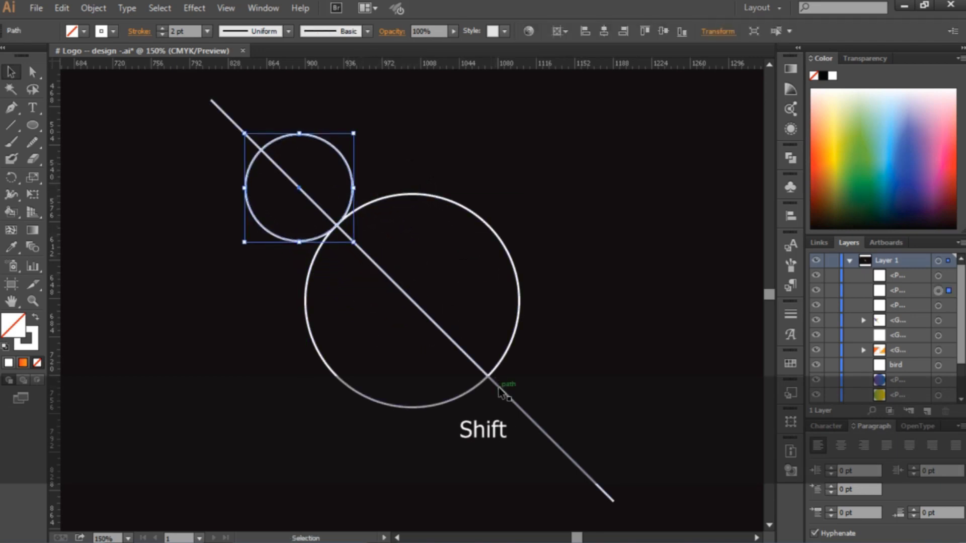
- Slide the diagonal line down along its own direction so it extends farther beyond the large circle
drag(500, 394, 529, 432)
drag(592, 392, 587, 381)
click(587, 380)
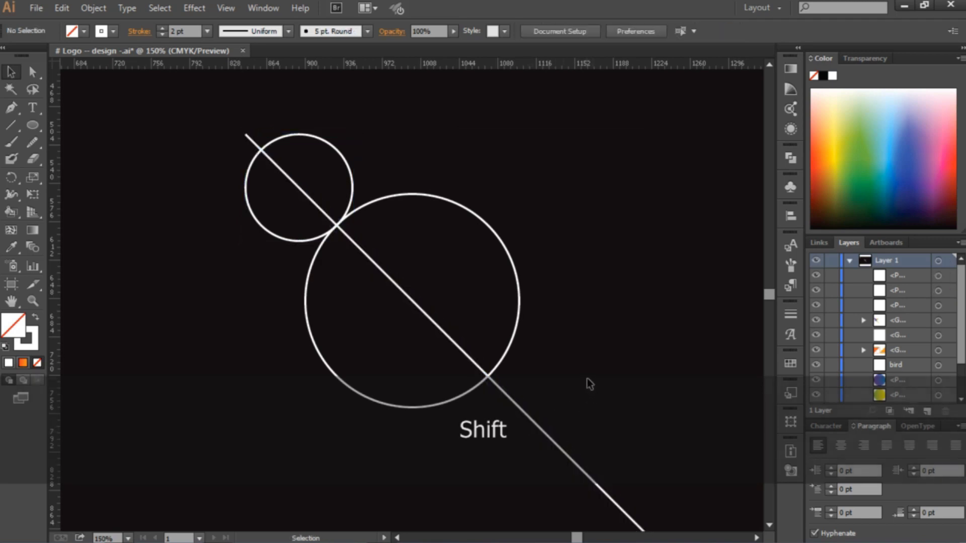
- Draw a horizontal line passing through the center of the 100 px circle and extending past both of its sides
key(ctrl)
key(ctrl+minus)
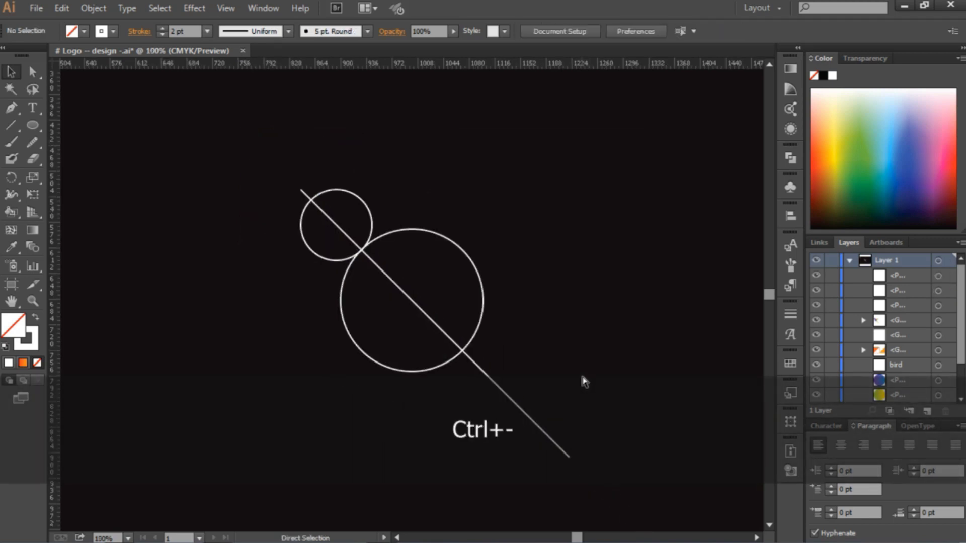
key(ctrl+0)
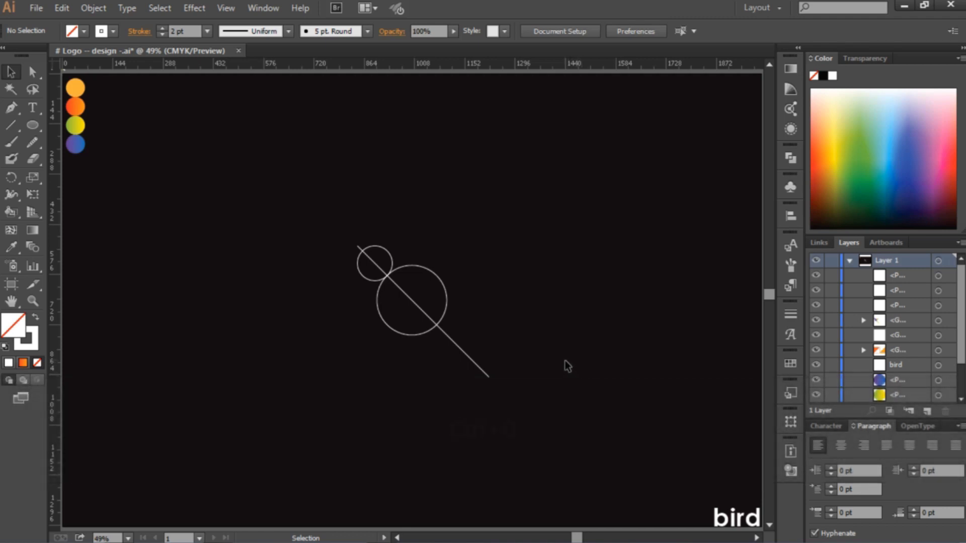
click(10, 125)
drag(277, 290, 389, 263)
click(9, 73)
- Duplicate the horizontal line and place the copy at the point where the two circles touch, extending across the large circle
key(ctrl+equal)
key(ctrl+equal)
key(ctrl+equal)
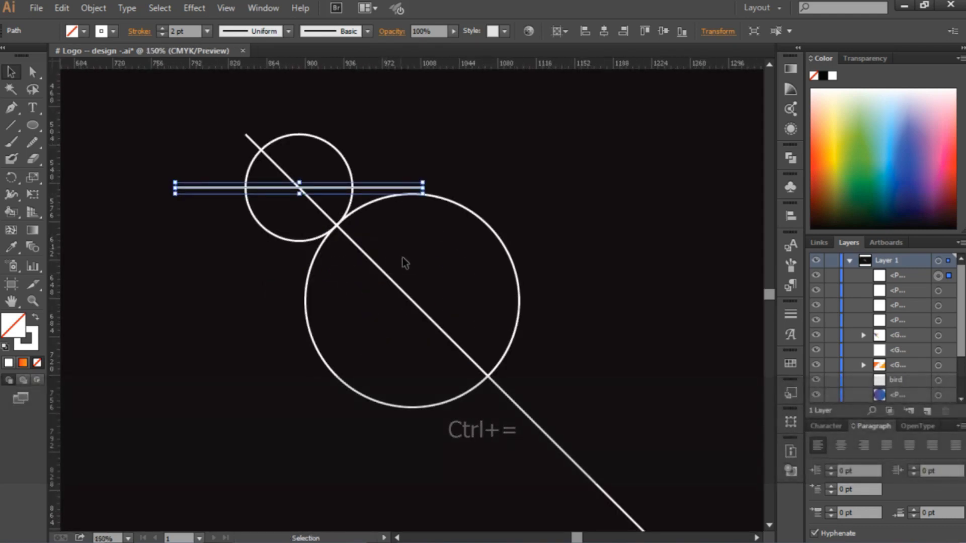
key(ctrl)
key(ctrl+v)
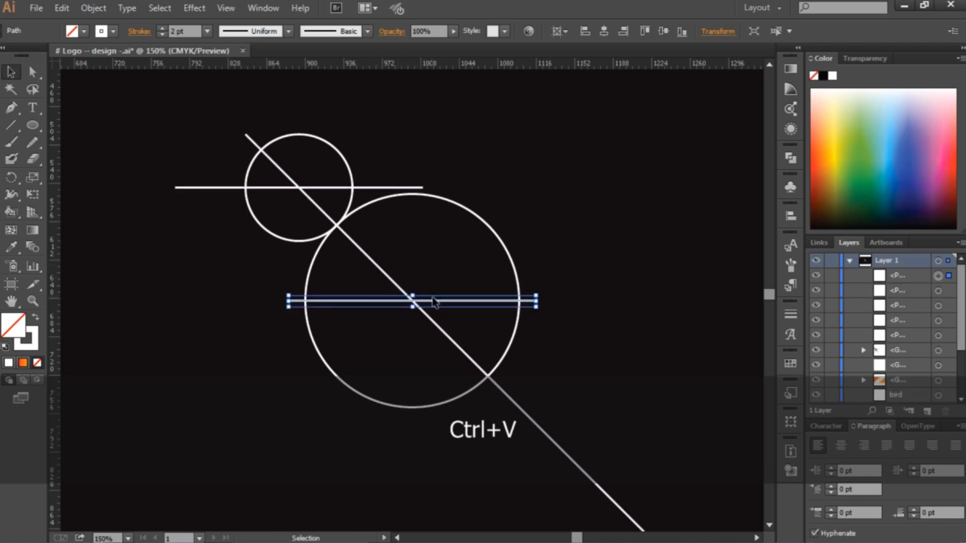
drag(433, 302, 482, 229)
click(611, 260)
- Draw a line from the diagonal's lower end tangent to the small circle, and another from the lower horizontal line's right end to the large circle's center
key(ctrl+minus)
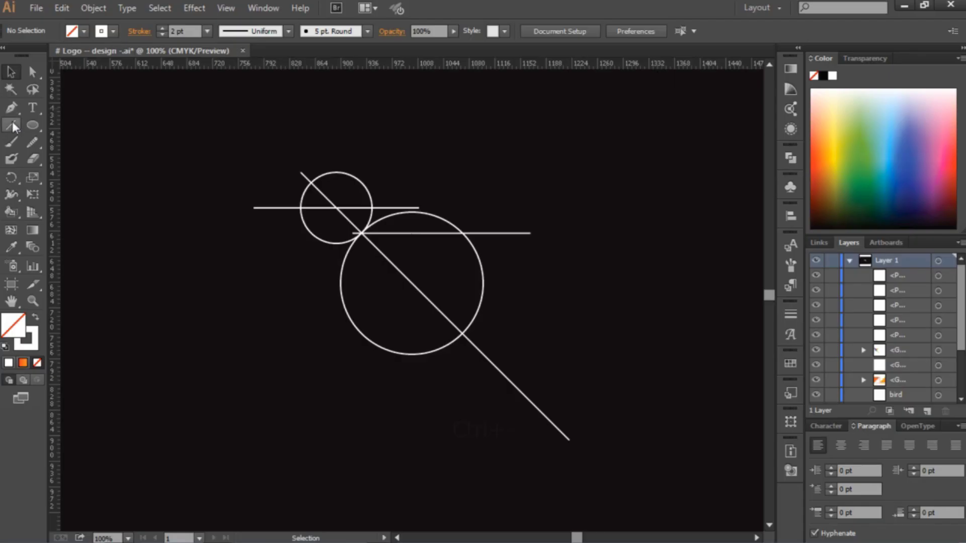
click(11, 122)
click(66, 127)
drag(568, 439, 344, 161)
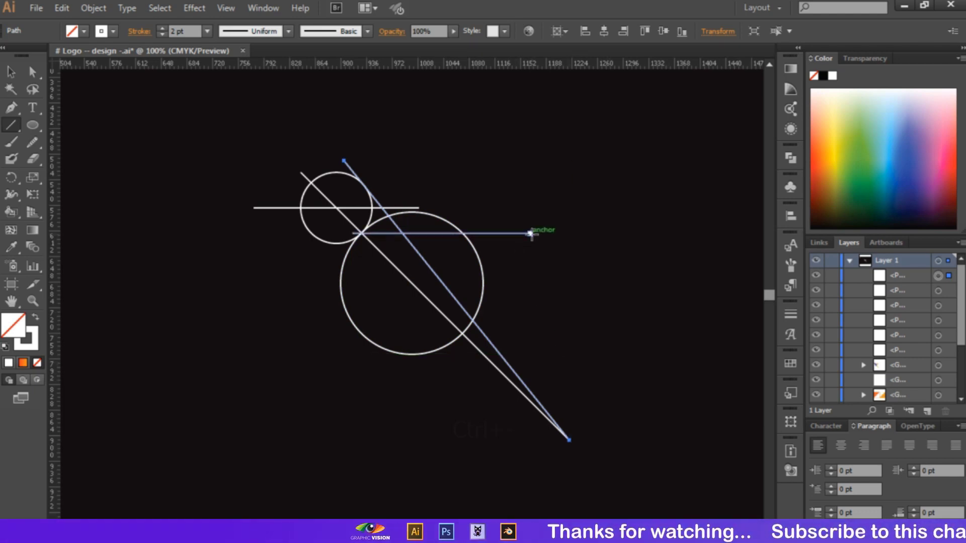
drag(530, 233, 413, 283)
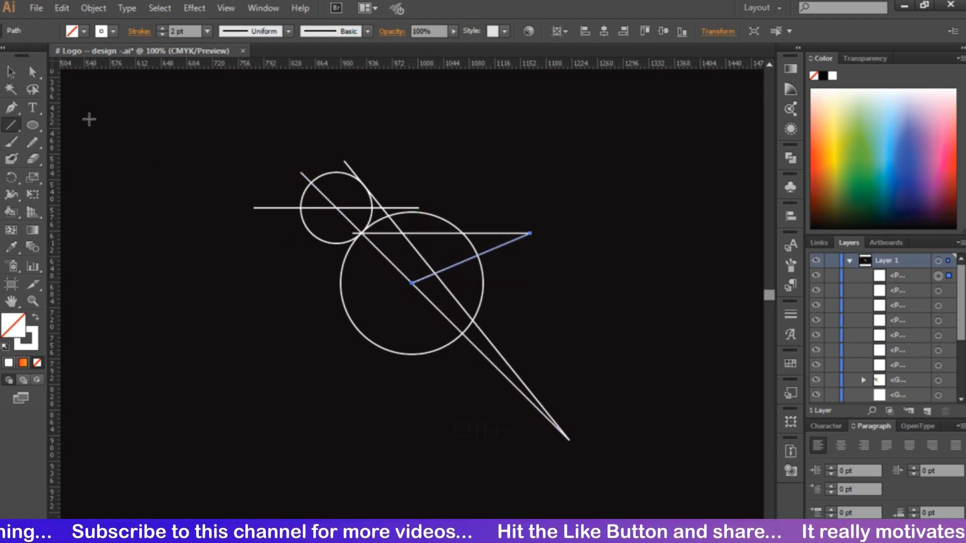
- Draw a 50 px circle in the empty area beside the large circle
key(l)
click(245, 284)
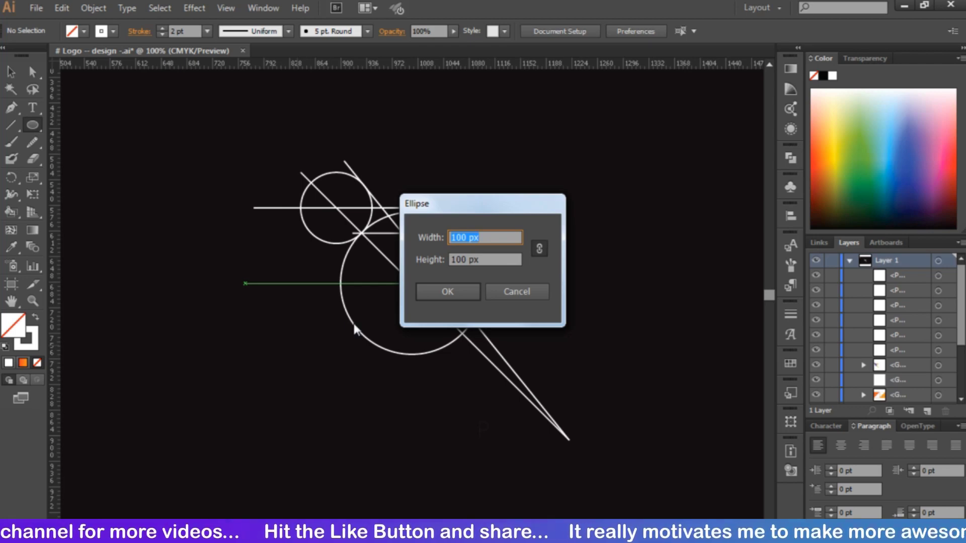
text(50)
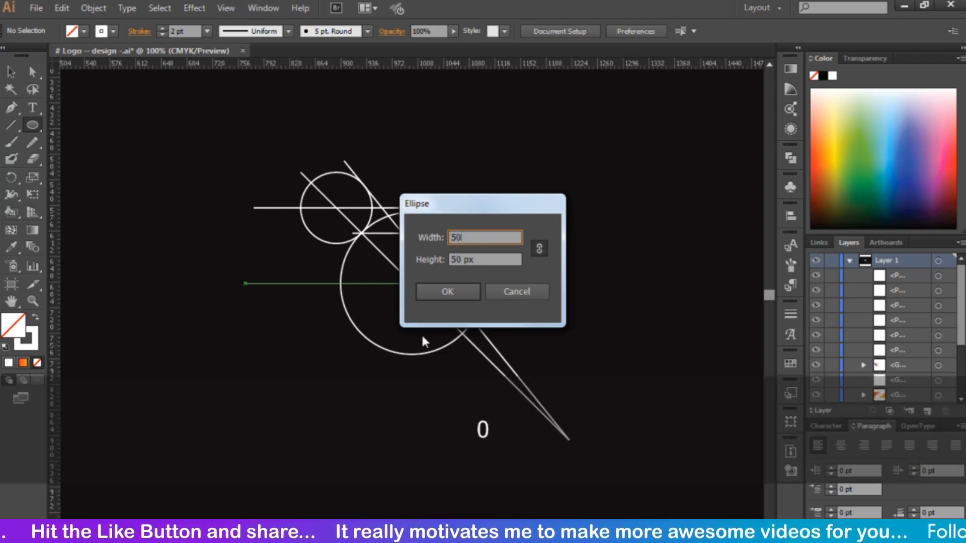
click(462, 292)
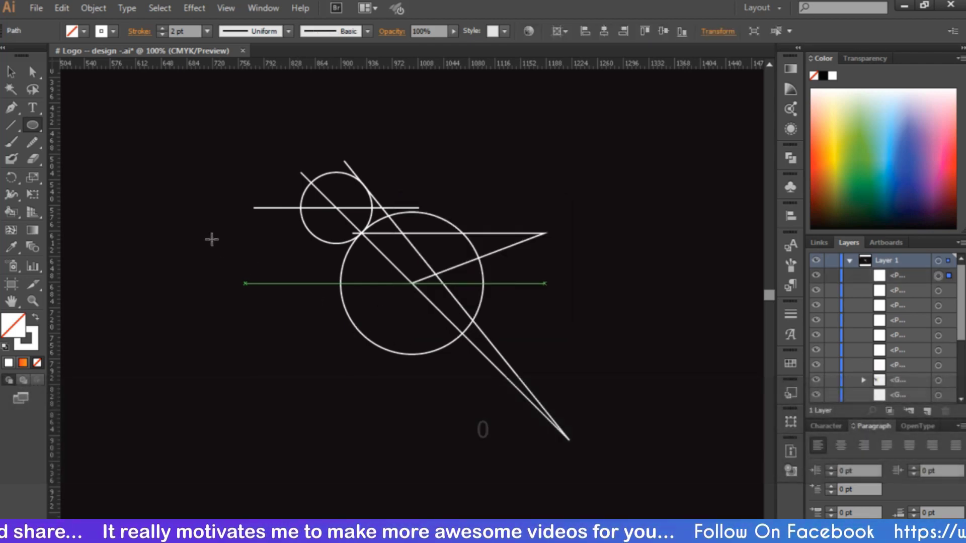
click(20, 76)
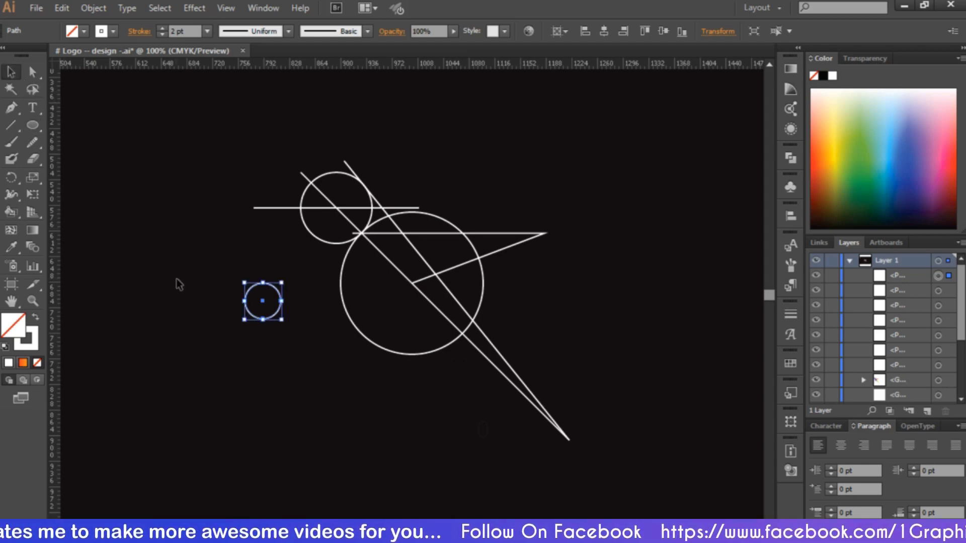
- Move the 50 px circle below the large circle so it touches both the circle's outer edge and the diagonal line
drag(269, 321, 460, 414)
key(ctrl+equal)
key(ctrl+equal)
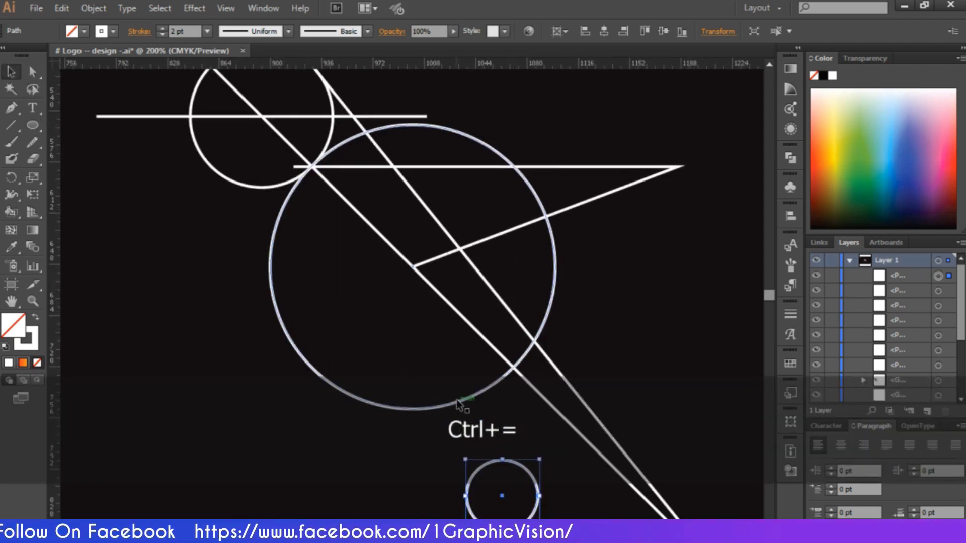
scroll(459, 401, down, 3)
scroll(391, 380, right, 3)
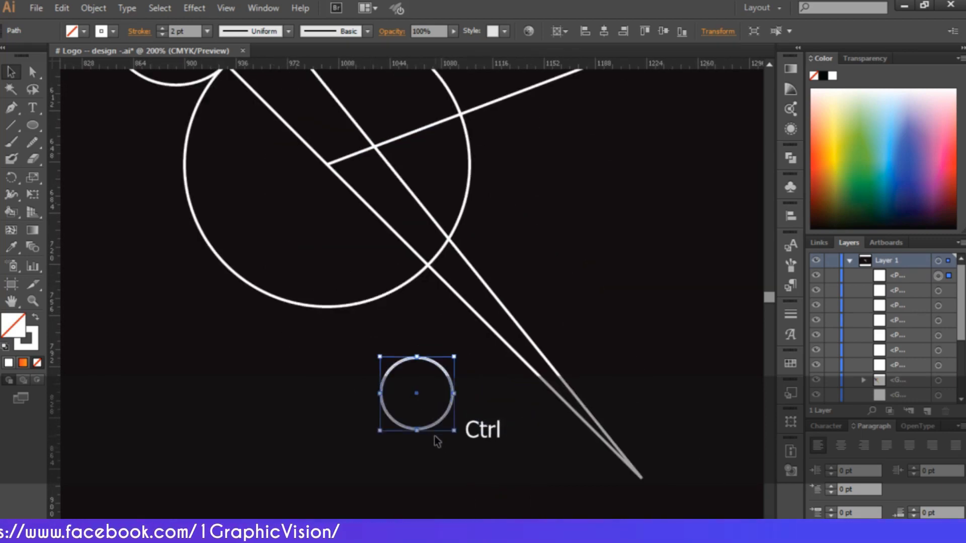
drag(437, 426, 443, 347)
- Duplicate the 50 px circle and fit the copy inside the large circle's right edge, touching the wing's lower line and the long tangent line
scroll(437, 362, up, 3)
key(ctrl)
key(ctrl+v)
scroll(453, 423, up, 3)
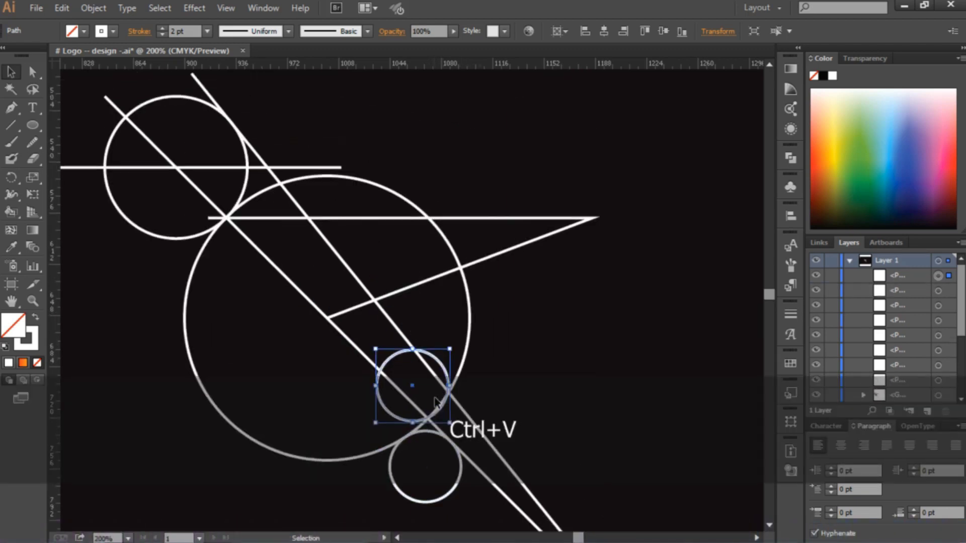
drag(449, 351, 460, 297)
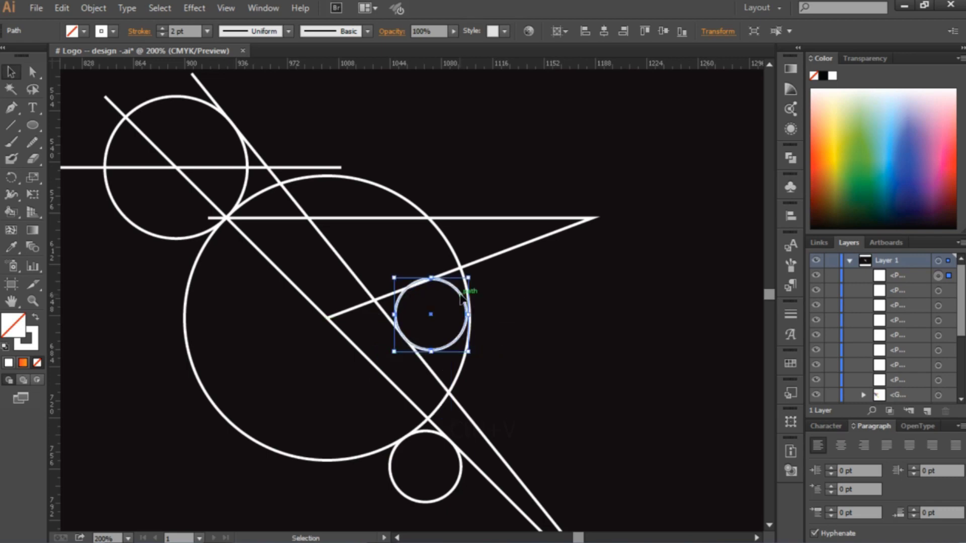
key(Down)
key(Right)
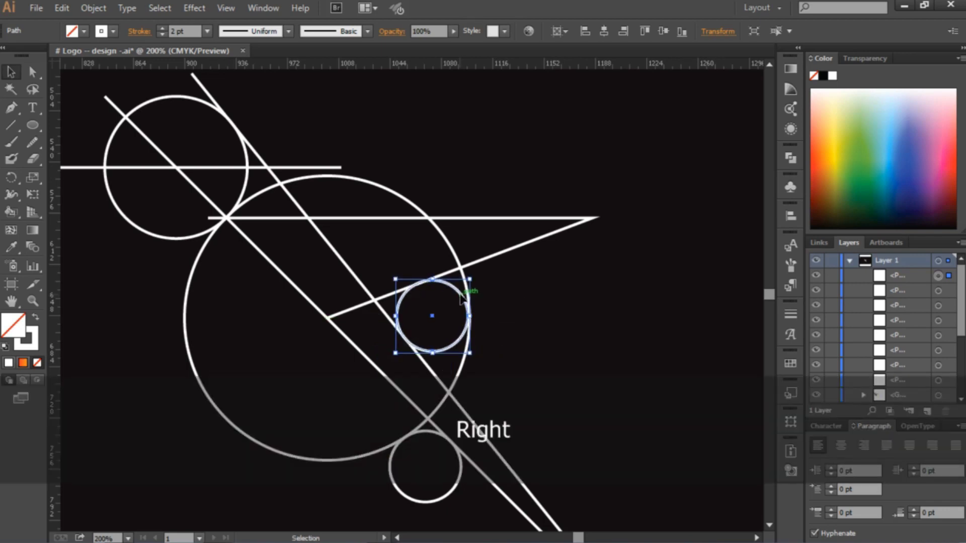
- Paste another 50 px circle and place it below the head's center, touching the diagonal line and the large circle's outer edge
key(ctrl+v)
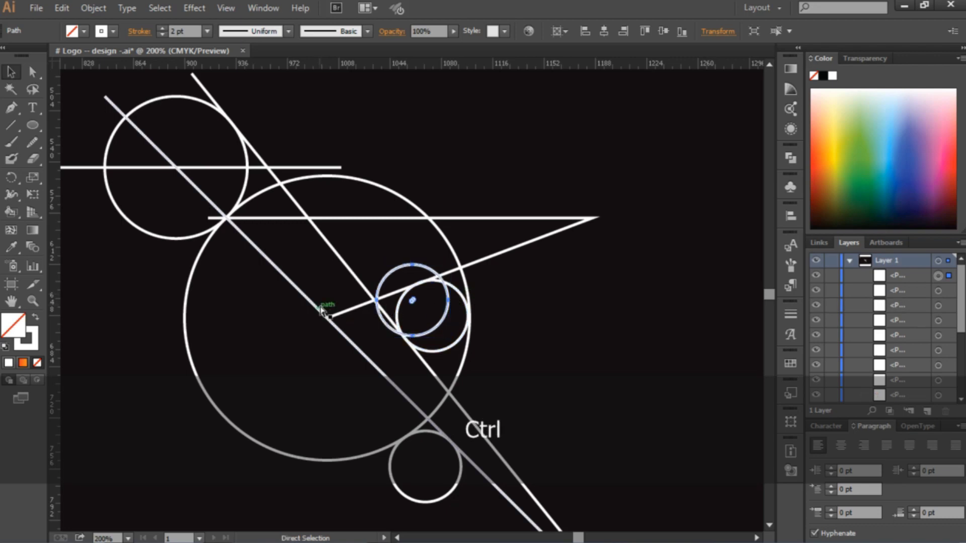
scroll(581, 345, left, 3)
drag(530, 285, 303, 191)
key(Down)
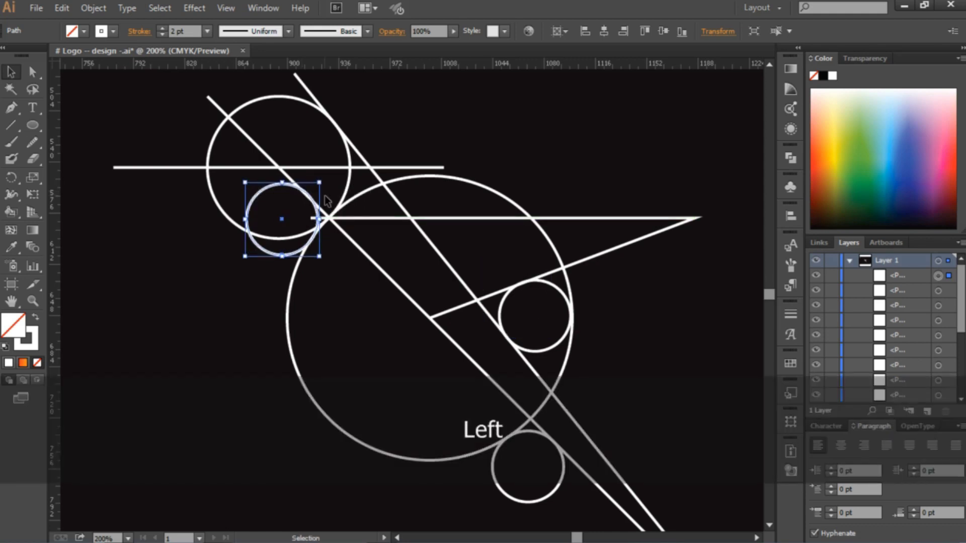
- Draw a 20 px circle in the empty area to the left of the bird construction
key(ctrl+0)
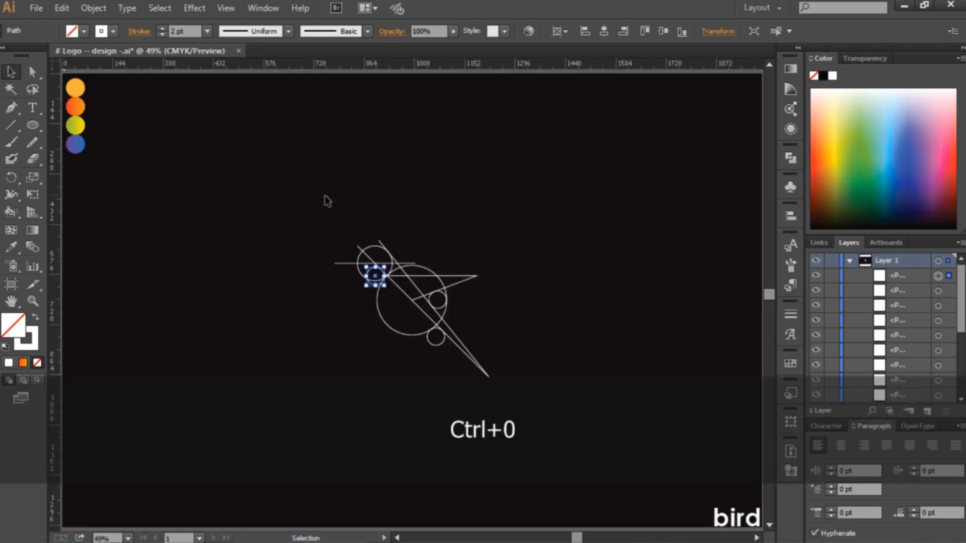
click(33, 126)
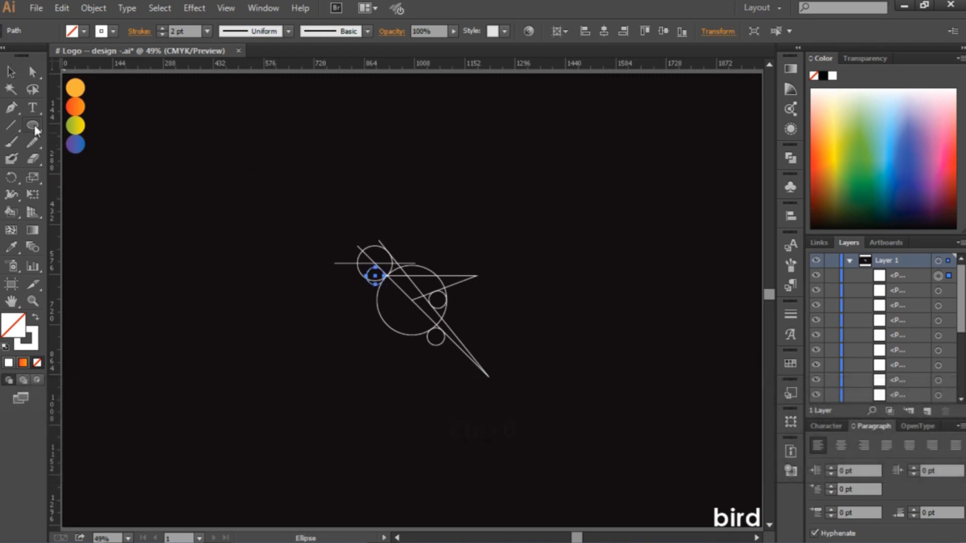
click(239, 241)
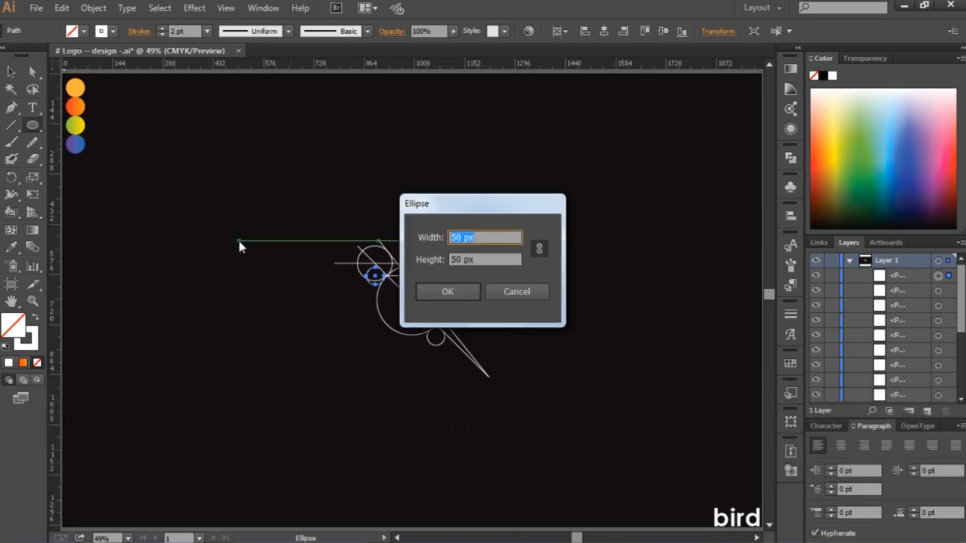
text(20)
key(Return)
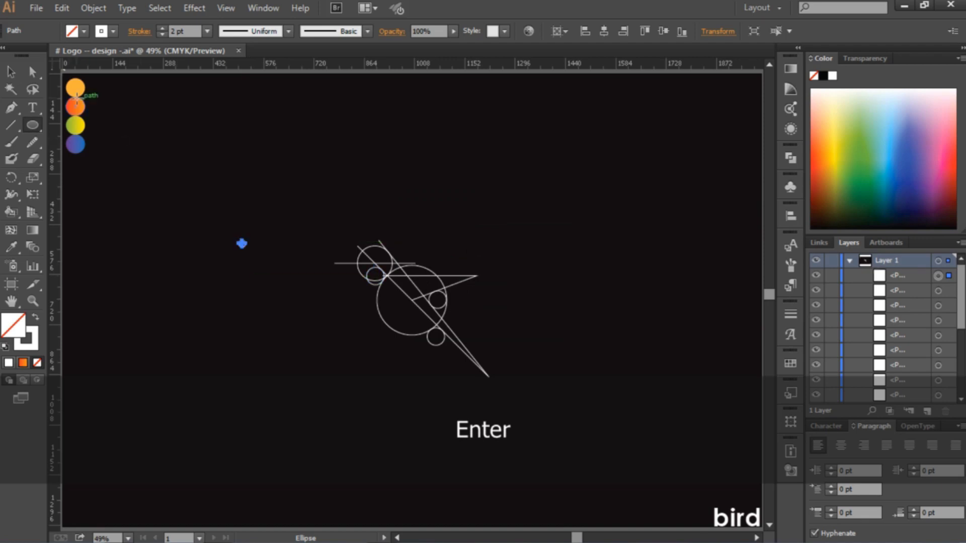
click(11, 73)
click(258, 259)
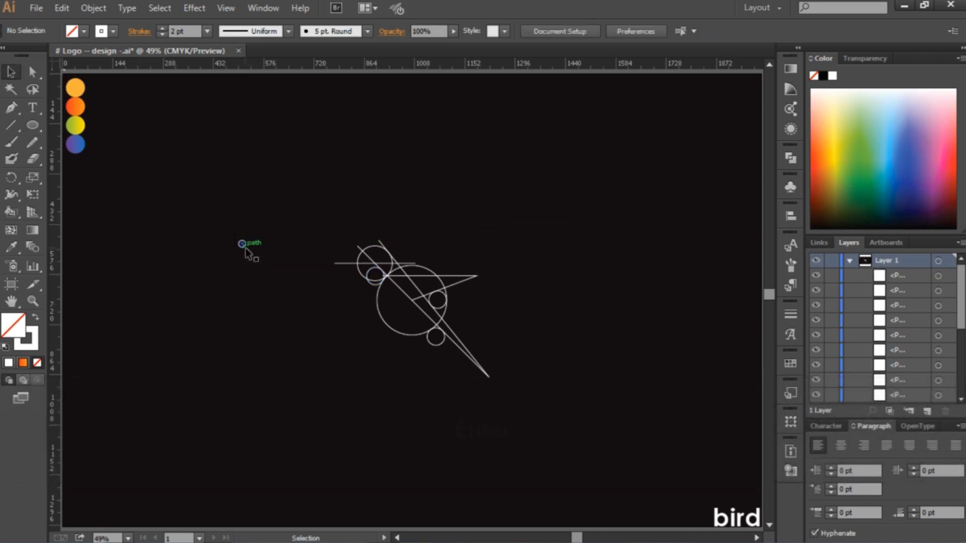
- Move the 20 px circle into the upper part of the head circle to form the eye
drag(245, 252, 377, 254)
click(469, 243)
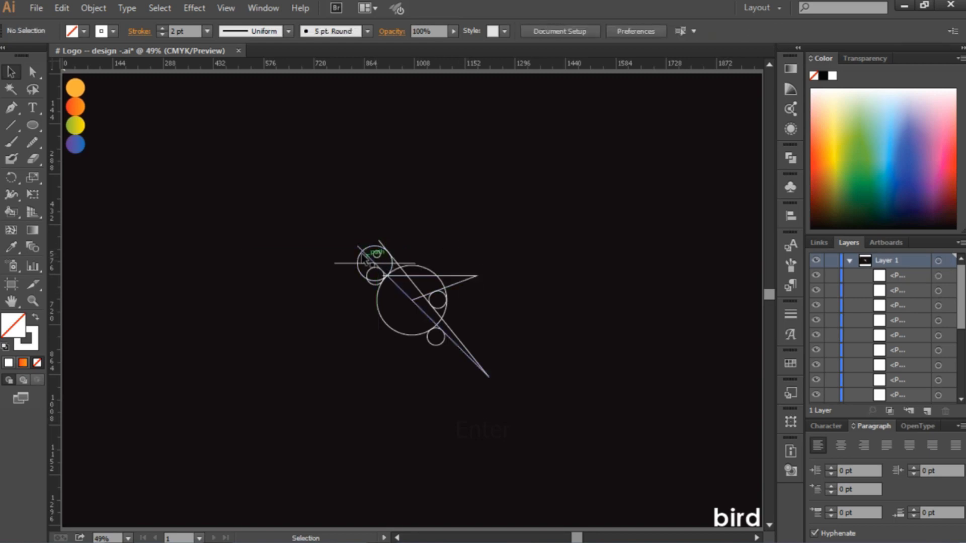
- Set the stroke weight of all construction lines and circles except the eye circle to 1 pt
drag(313, 185, 363, 251)
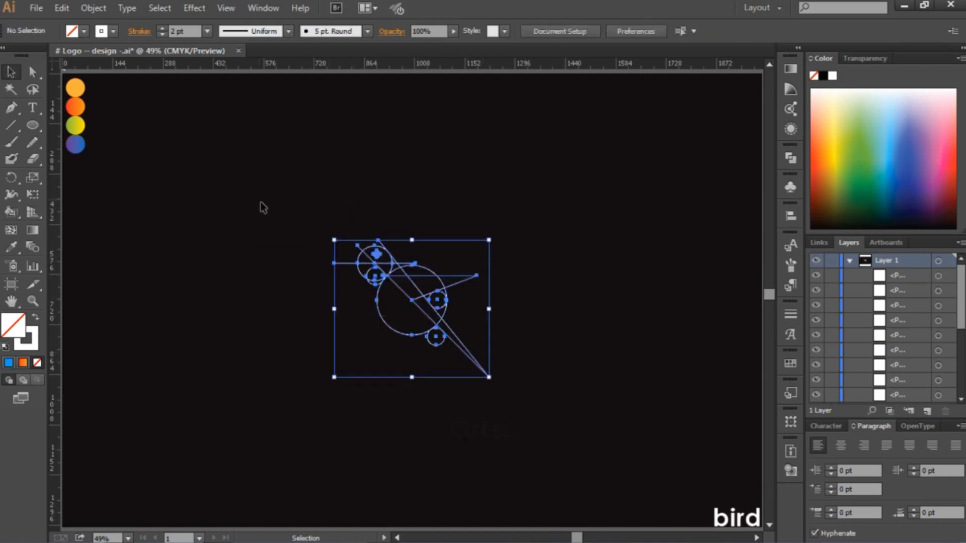
click(261, 204)
key(ctrl+equal)
key(ctrl+equal)
key(ctrl+equal)
key(ctrl+equal)
scroll(260, 206, down, 3)
key(ctrl+a)
click(162, 34)
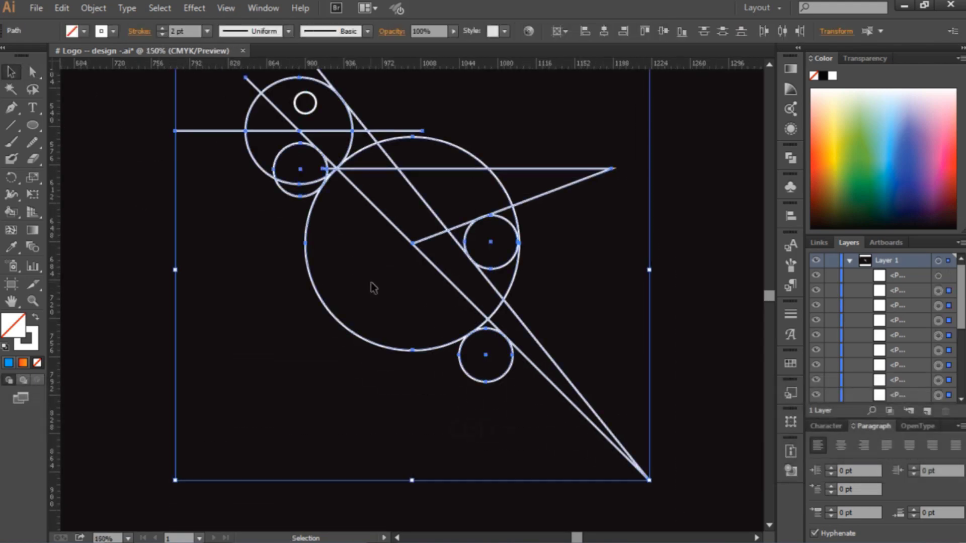
- Nudge the 50 px circle below the head slightly so it meets the large circle's outer edge and the diagonal line
click(273, 222)
key(ctrl+equal)
key(ctrl+equal)
click(268, 228)
key(ctrl+equal)
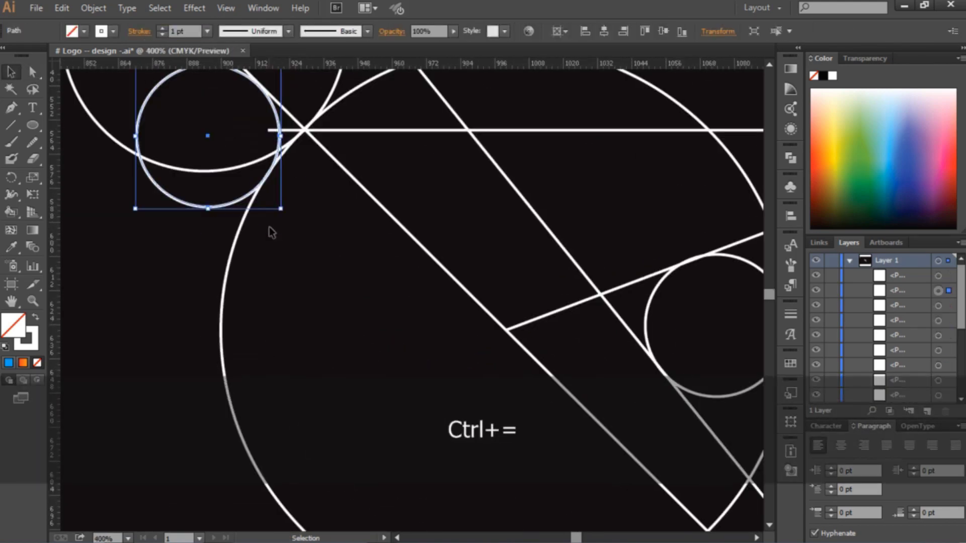
drag(344, 214, 346, 215)
scroll(423, 317, right, 10)
- Stretch the wing lines up and to the right until the upper line touches the top of the large circle
click(628, 211)
key(ctrl+minus)
key(ctrl+minus)
scroll(503, 231, left, 2)
click(414, 266)
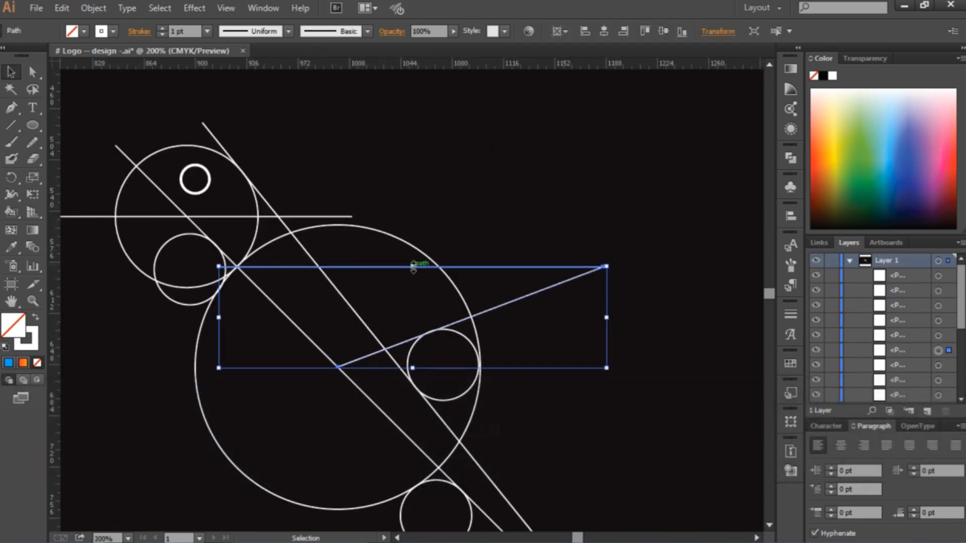
drag(413, 266, 522, 228)
- Extend the two long lines' shared tail tip further down and right, keeping the outer line tangent to the head circle
scroll(496, 328, down, 3)
scroll(473, 252, right, 5)
scroll(610, 304, down, 3)
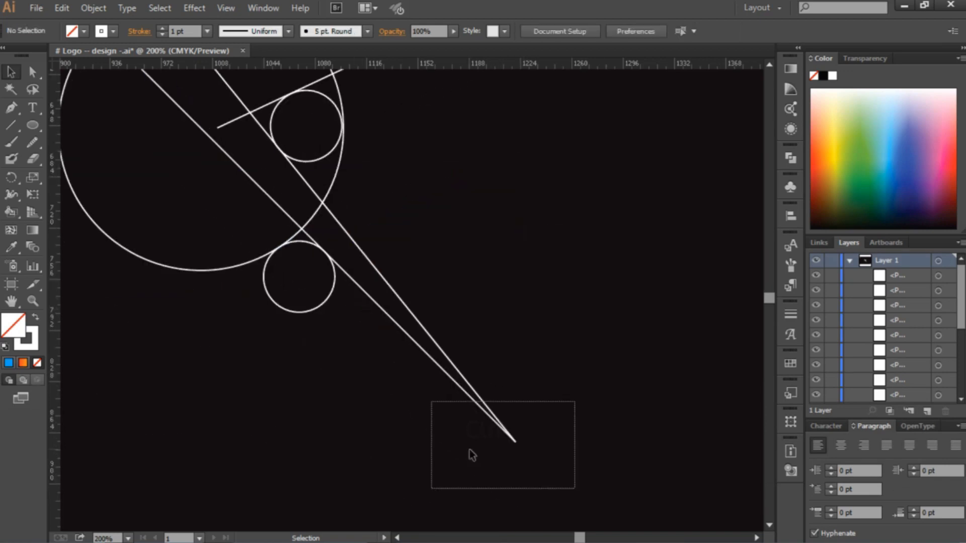
click(512, 442)
drag(513, 442, 589, 514)
scroll(327, 282, up, 3)
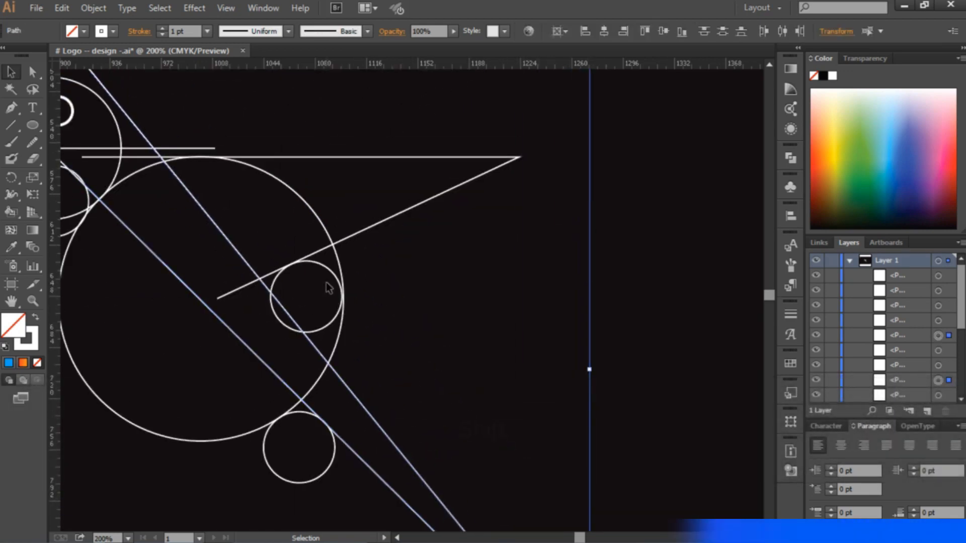
key(ctrl+0)
key(ctrl+equal)
key(ctrl+equal)
click(296, 165)
mouse_move(319, 220)
mouse_down()
mouse_move(304, 213)
mouse_move(595, 453)
mouse_up()
click(423, 223)
- Duplicate the whole bird construction, group the copy and place it at the artboard's upper-right corner
key(ctrl+0)
click(14, 75)
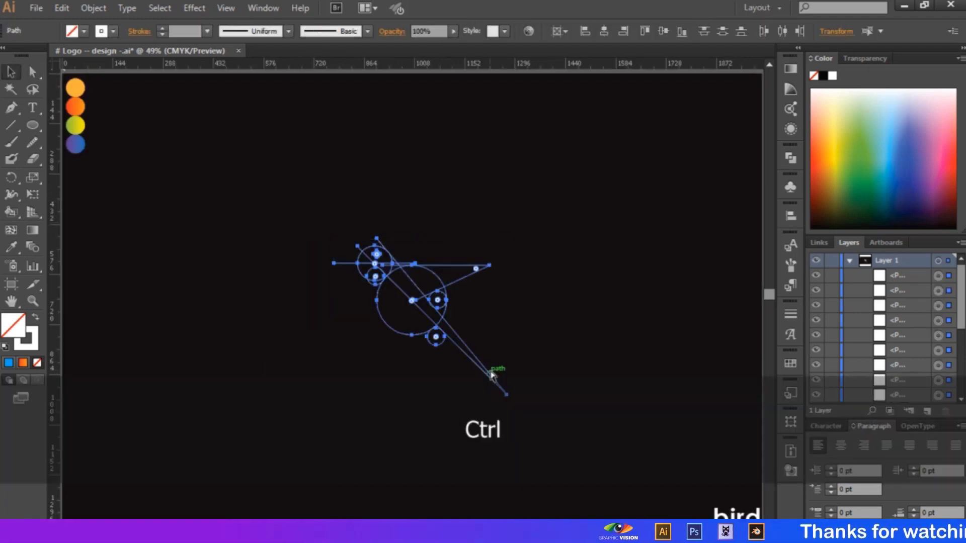
key(ctrl+c)
key(ctrl+v)
drag(438, 282, 708, 132)
- Turn the original construction into a Live Paint group and fill the wing regions with orange
drag(299, 205, 533, 430)
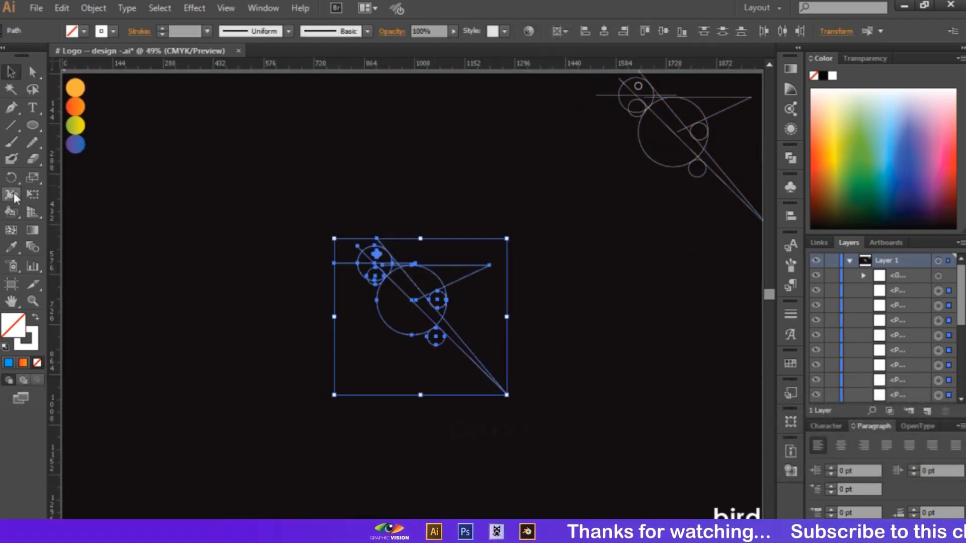
click(10, 211)
click(103, 32)
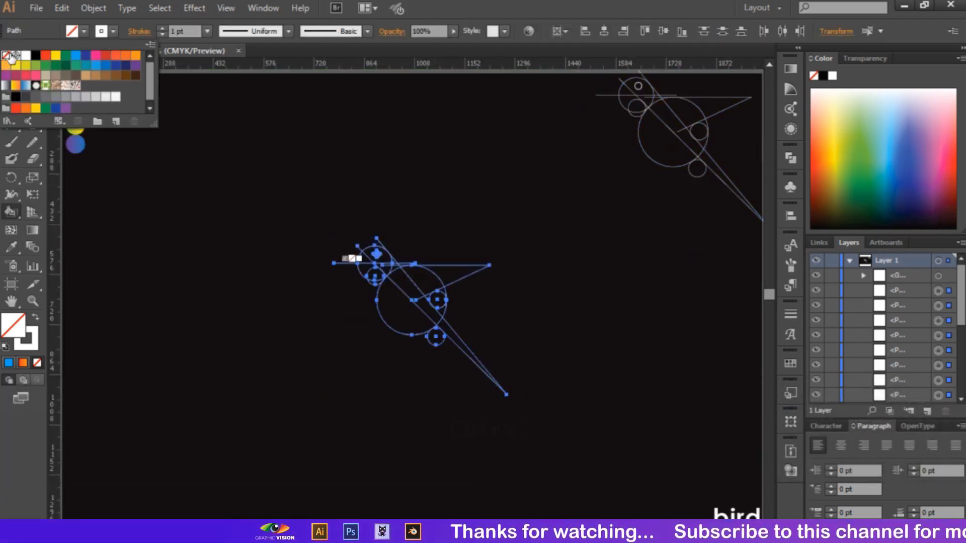
click(84, 31)
click(136, 56)
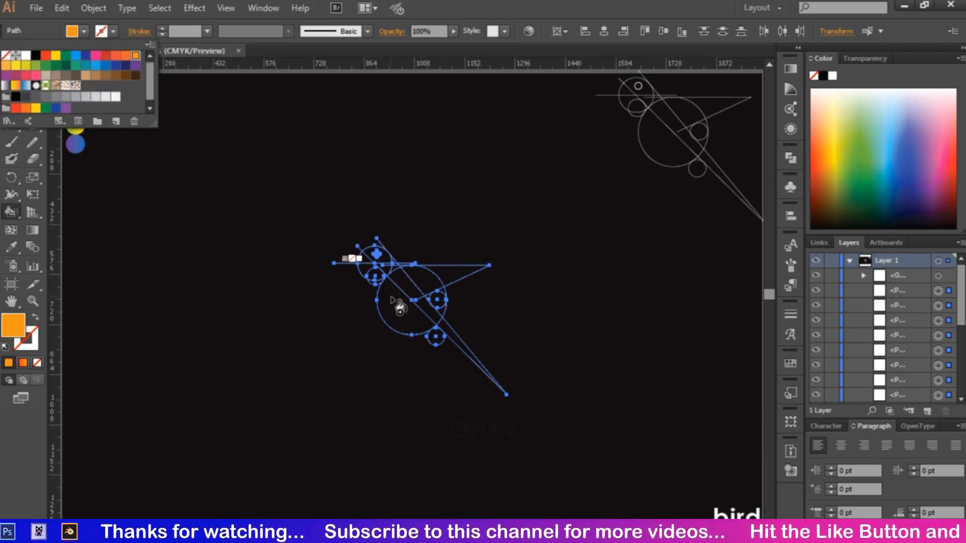
click(457, 279)
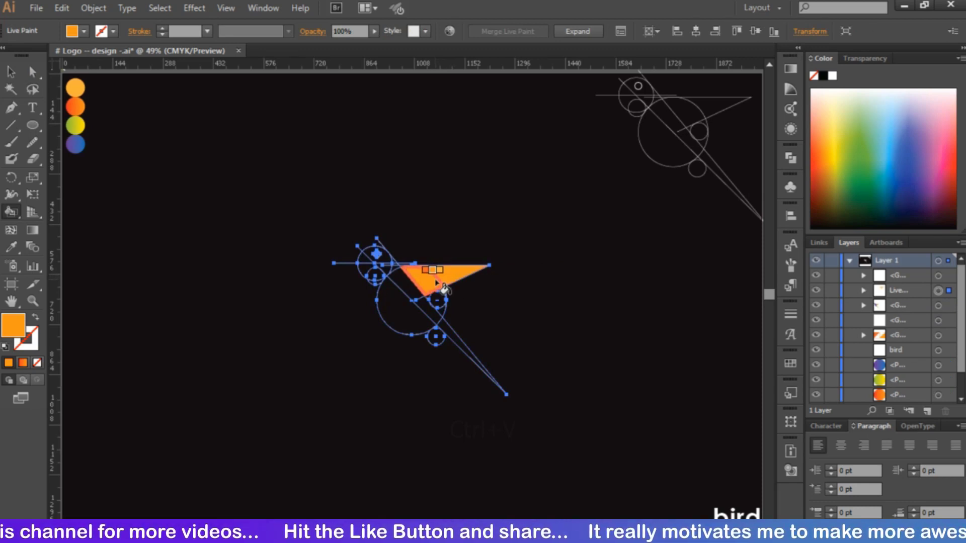
- Fill the regions of the bird's body inside the large circle with light blue using Live Paint
key(ctrl+equal)
key(ctrl+equal)
key(ctrl+equal)
key(ctrl+equal)
key(ctrl+equal)
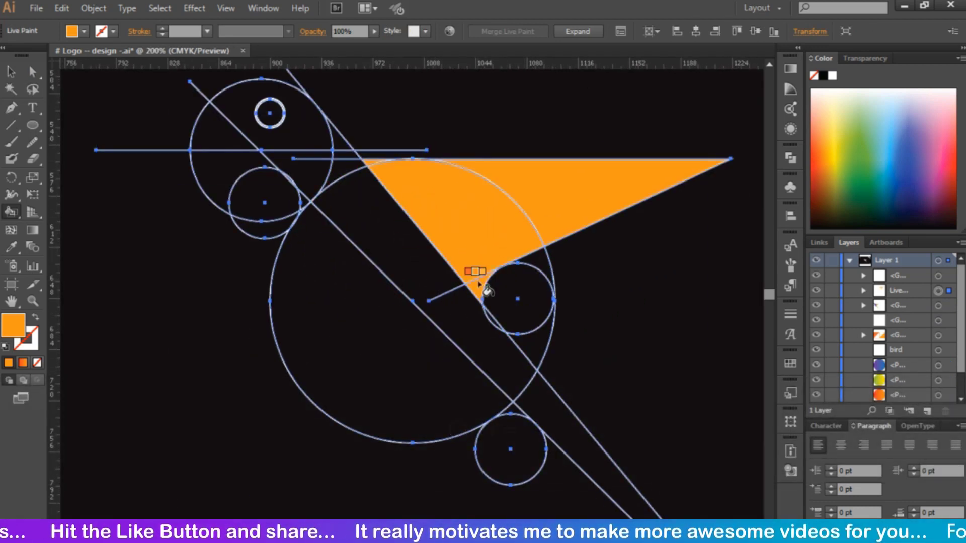
click(84, 31)
click(78, 61)
click(352, 327)
click(491, 332)
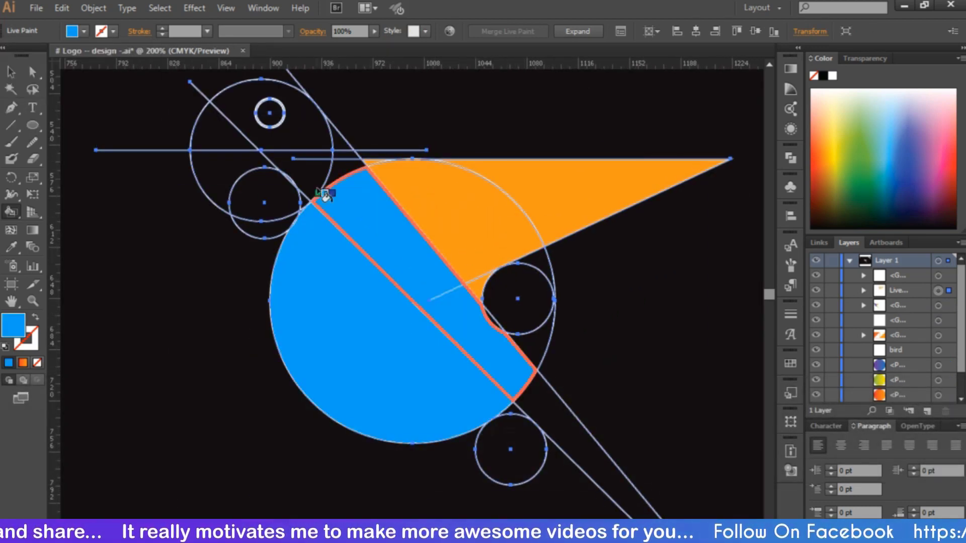
click(491, 317)
- Fill the head and neck regions around the eye with the same light blue
click(312, 113)
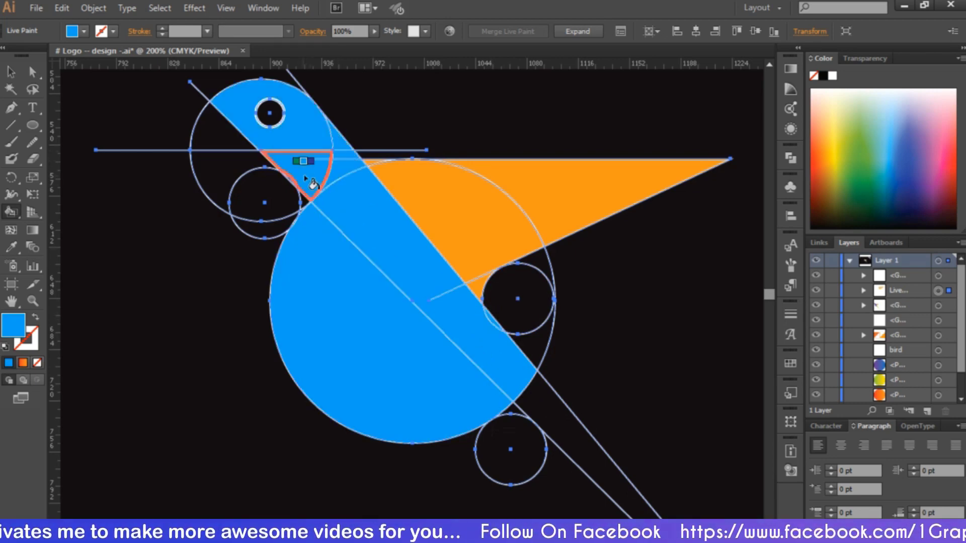
key(ctrl+equal)
key(ctrl+equal)
key(ctrl+equal)
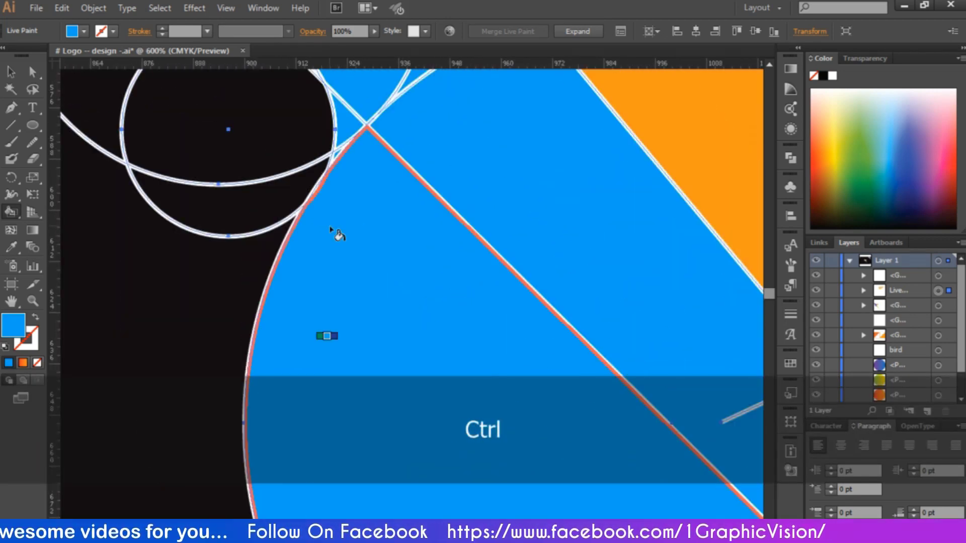
key(ctrl+0)
key(ctrl+equal)
- Fill the beak region with light orange and the eye circle with white
click(83, 31)
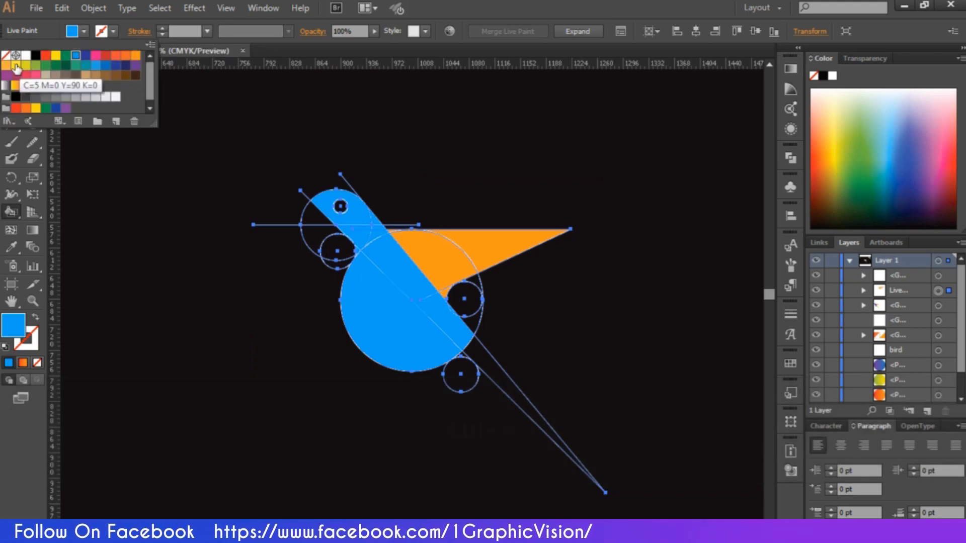
click(15, 65)
click(71, 32)
click(26, 56)
click(340, 206)
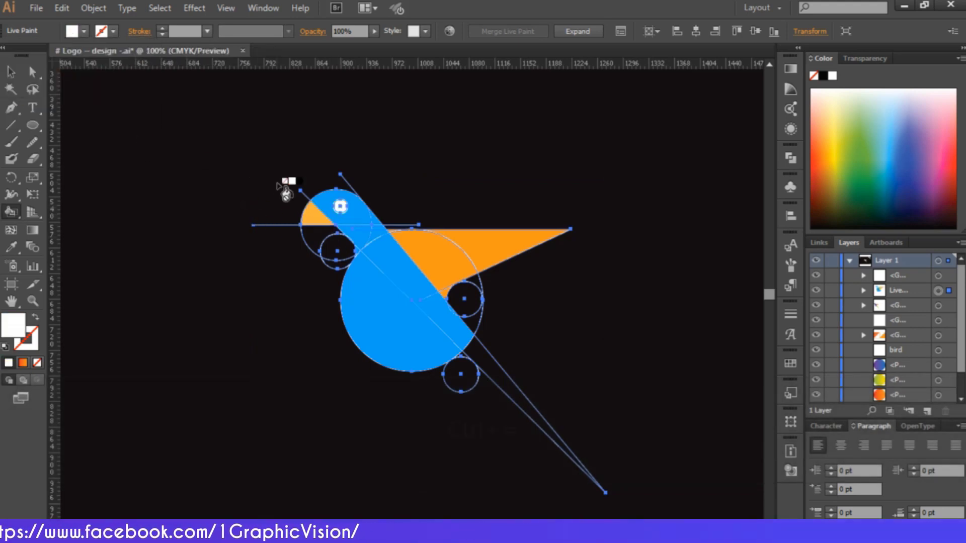
- Fill the long tail regions with yellow
click(72, 31)
click(57, 59)
click(469, 345)
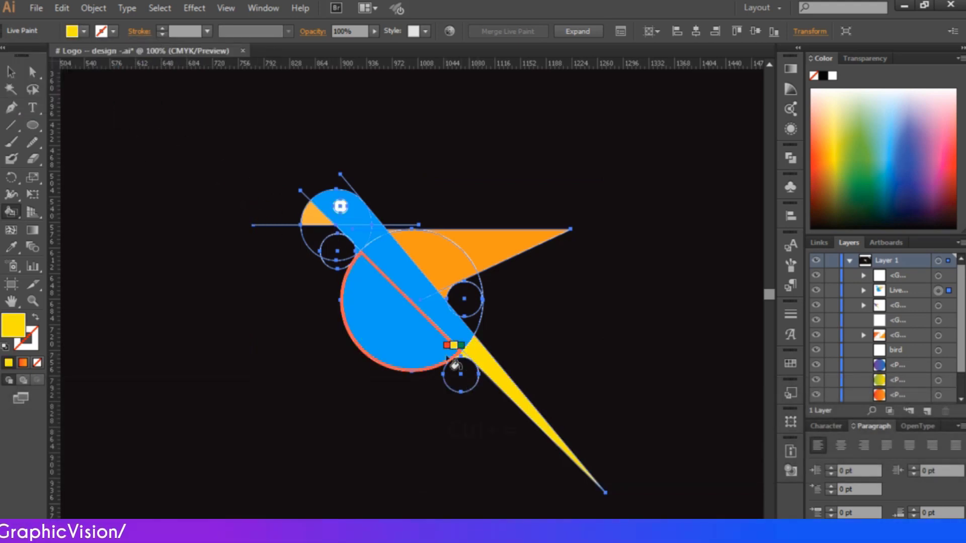
- Remove the stroke from the whole Live Paint bird and deselect it
key(v)
click(342, 221)
click(101, 31)
click(7, 56)
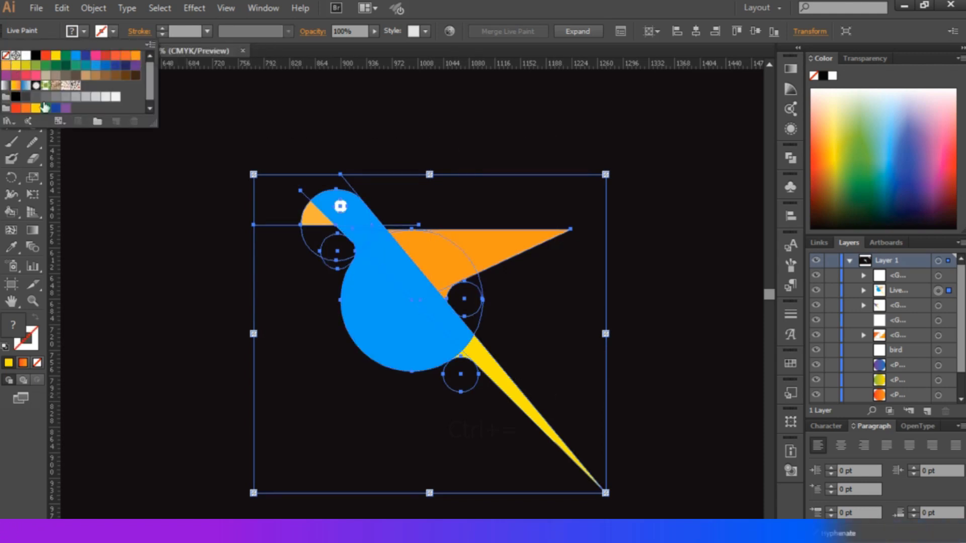
click(162, 213)
click(162, 213)
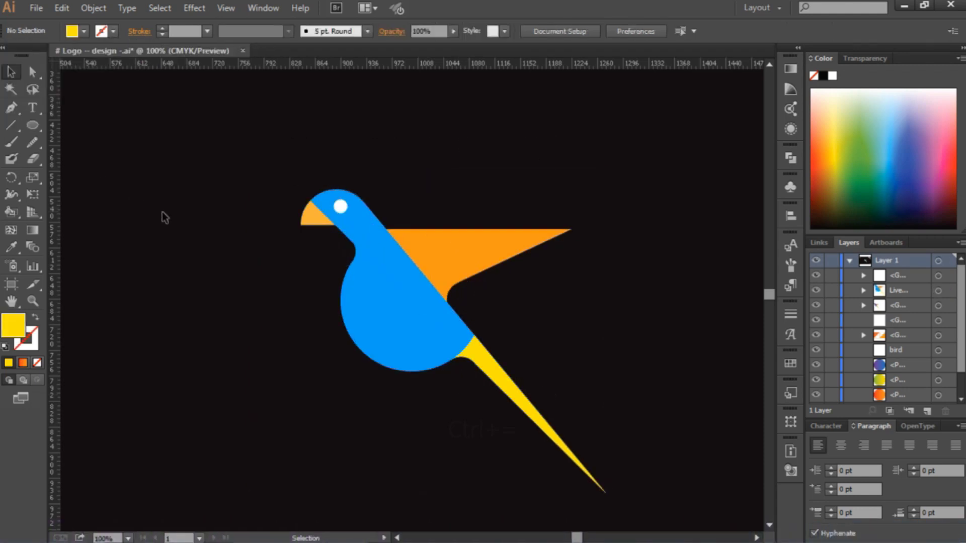
key(ctrl+minus)
key(ctrl+0)
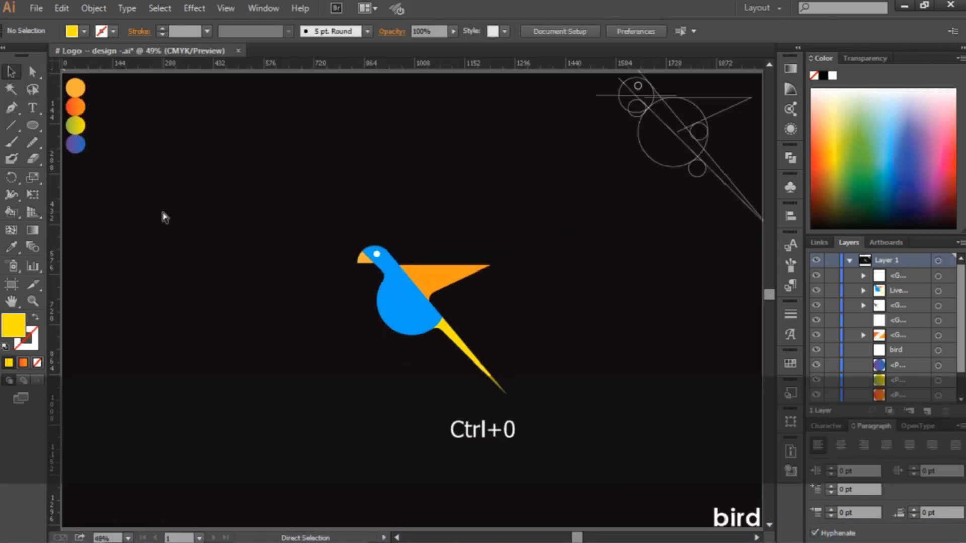
- Expand the Live Paint bird into regular shapes
click(398, 300)
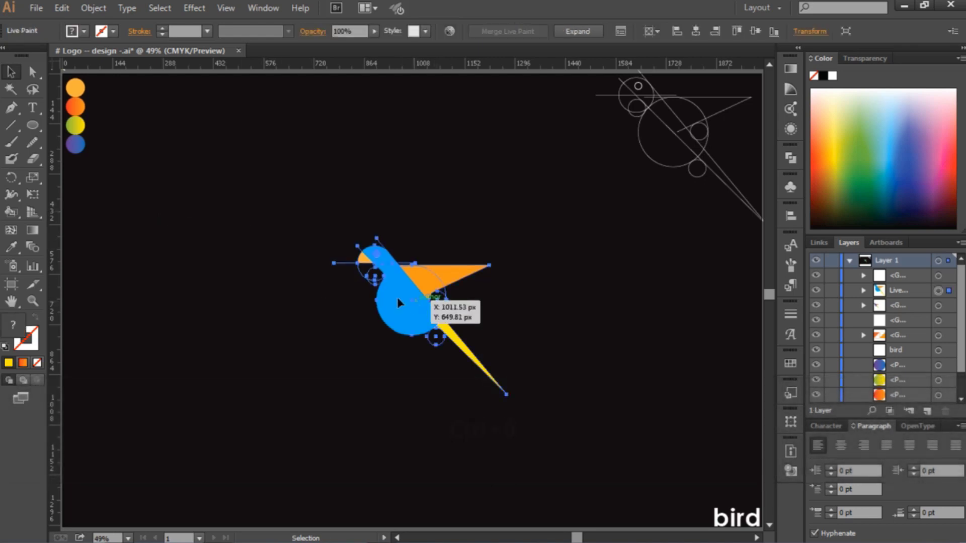
click(94, 8)
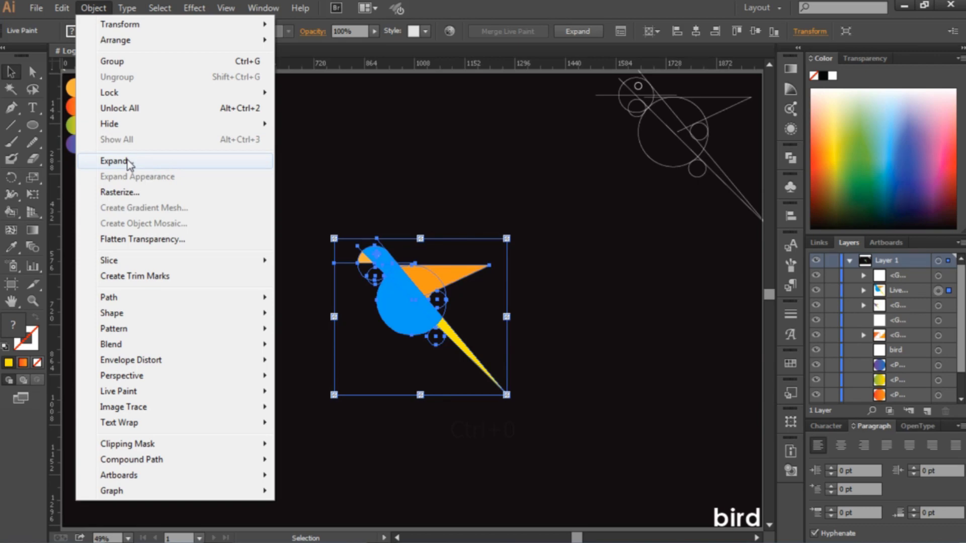
click(114, 161)
click(613, 417)
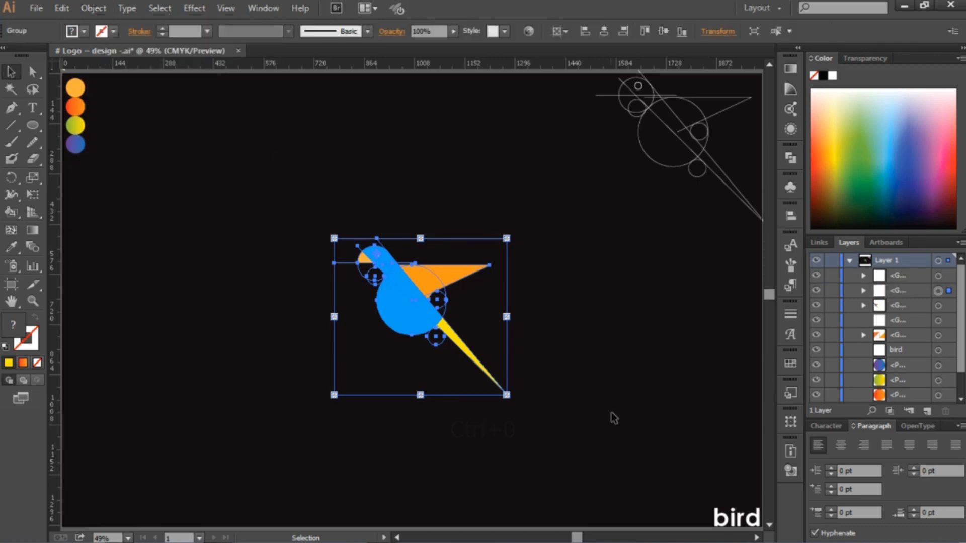
- Merge the bird's same-coloured pieces with Pathfinder Merge and ungroup the resulting shapes
click(789, 158)
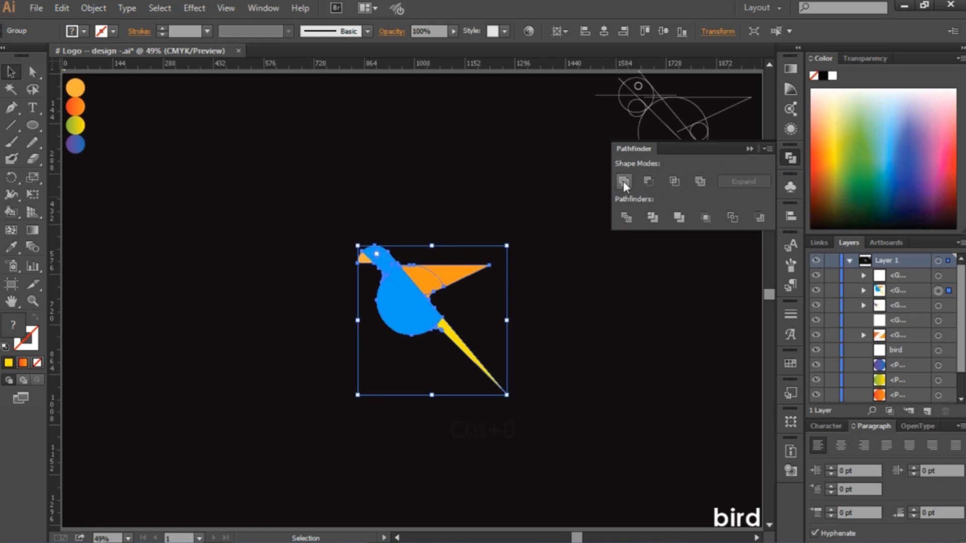
click(678, 217)
click(749, 148)
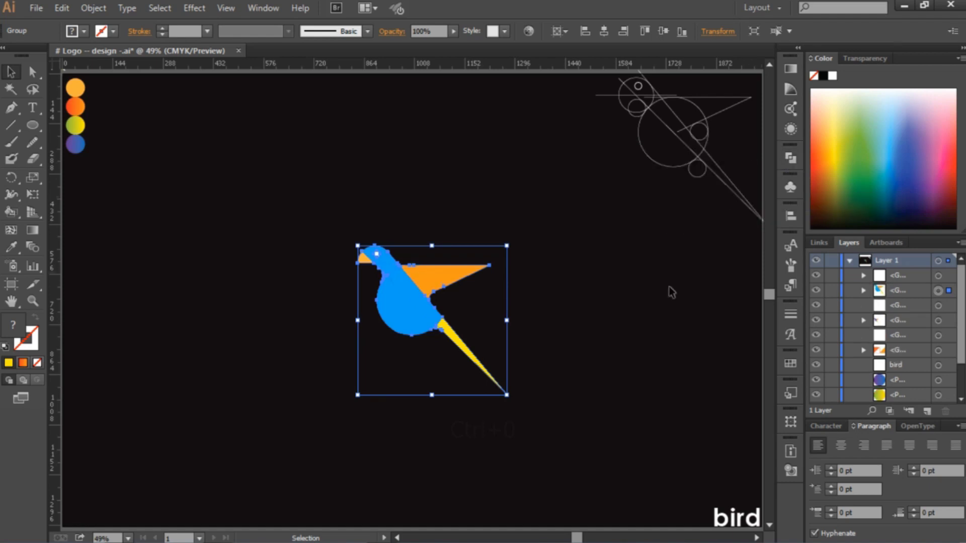
click(381, 368)
- Apply the red-orange gradient sample to the wing and the green-yellow gradient sample to the tail with the Eyedropper
click(440, 274)
key(i)
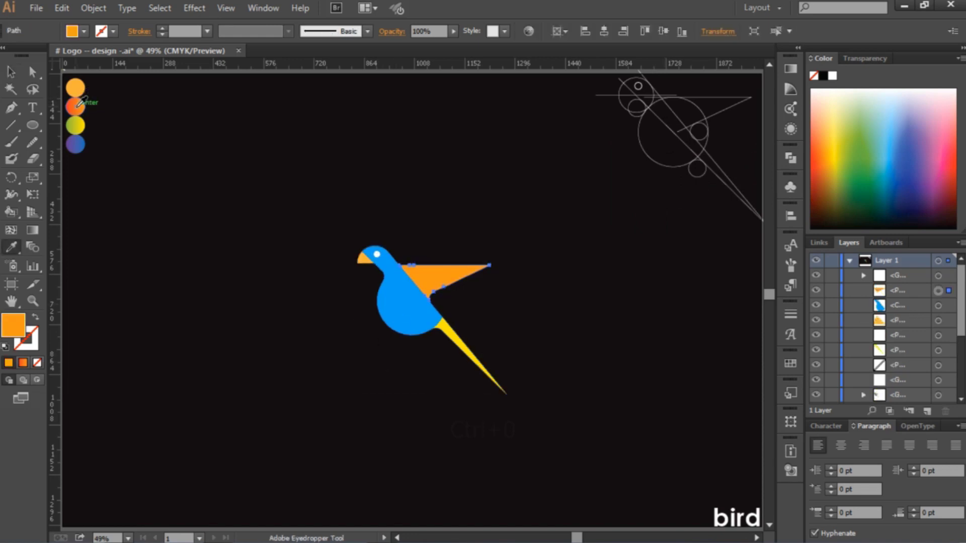
click(77, 106)
key(ctrl)
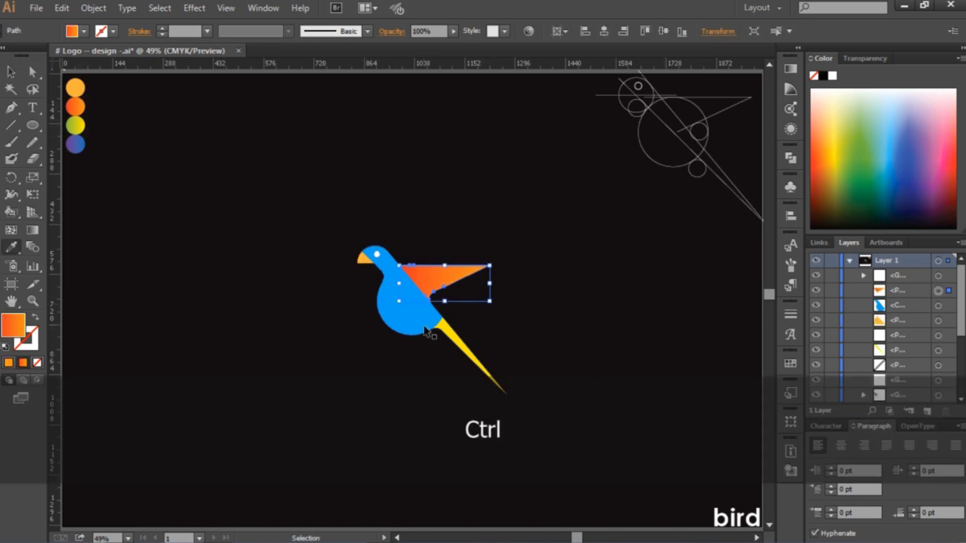
ctrl+click(454, 328)
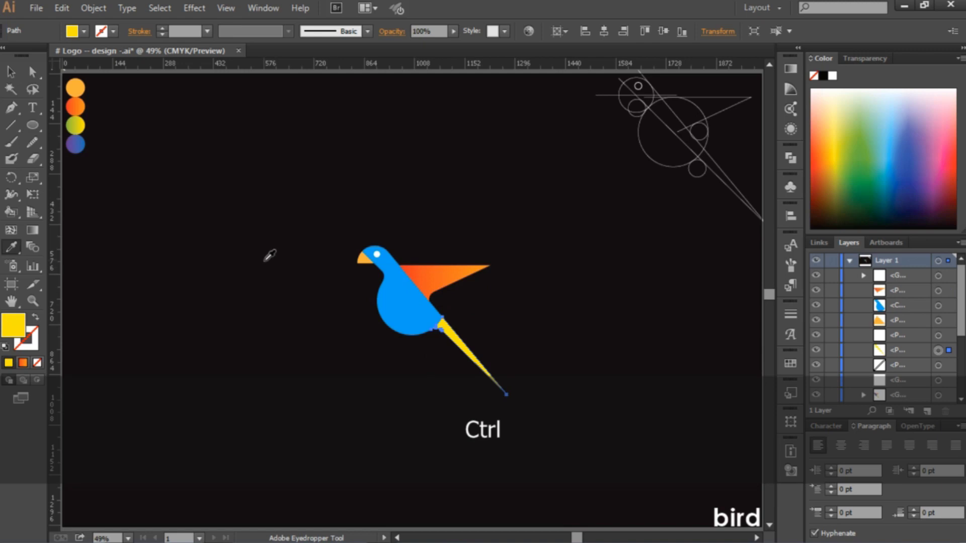
click(75, 125)
- Apply the purple-blue gradient sample to the body and the light orange sample to the beak, and deselect
key(ctrl)
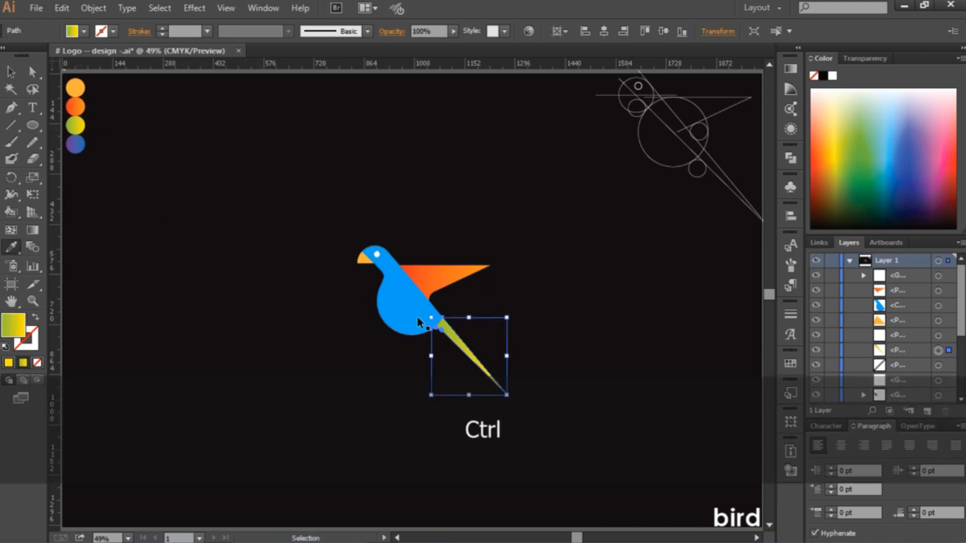
ctrl+click(420, 322)
click(75, 144)
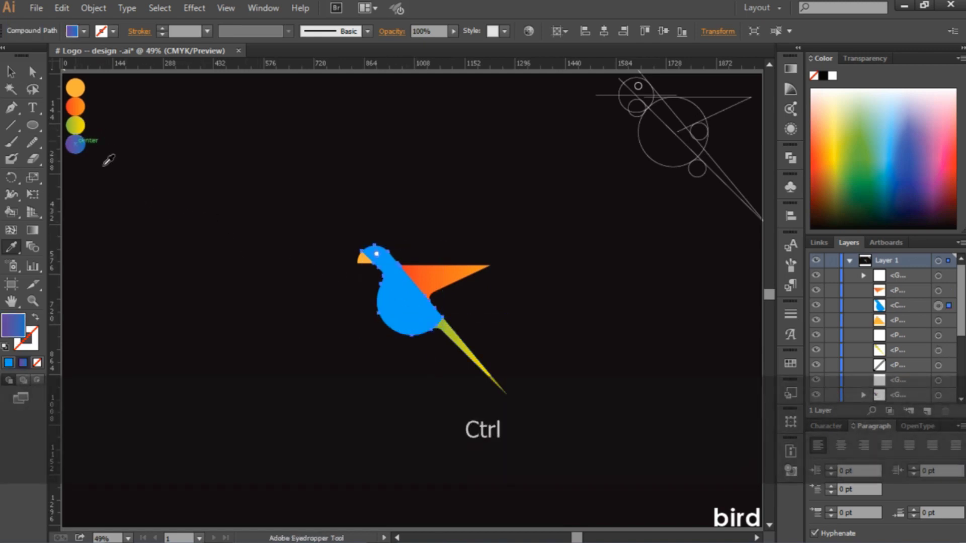
ctrl+click(365, 257)
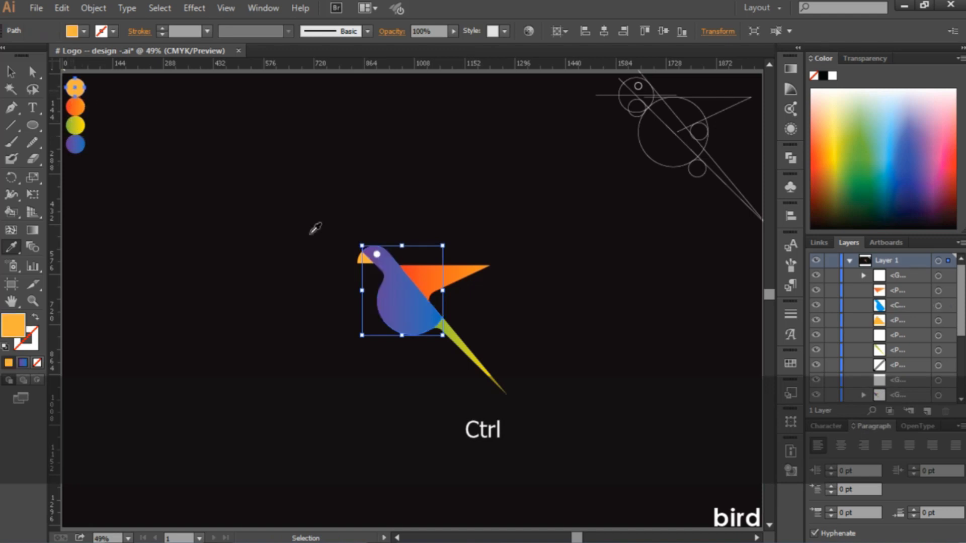
click(75, 88)
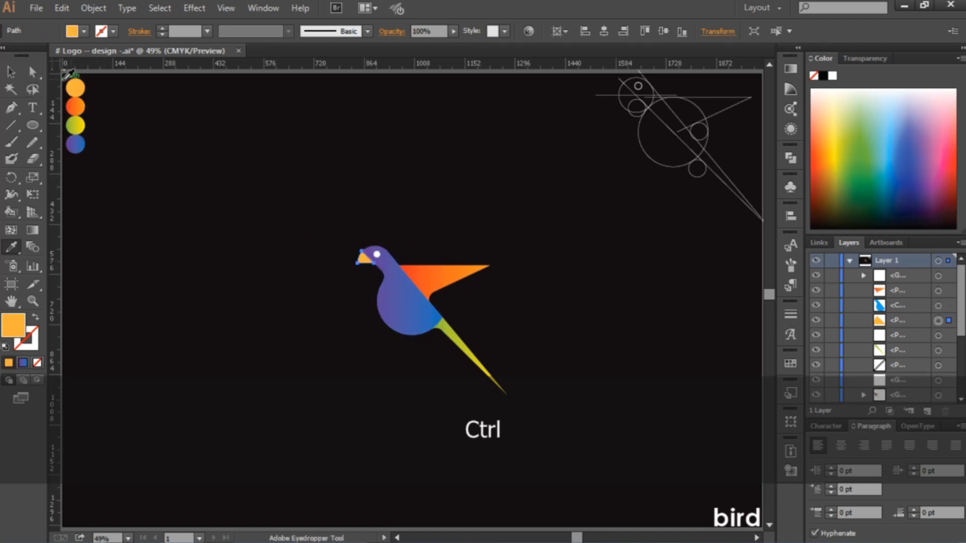
ctrl+click(332, 247)
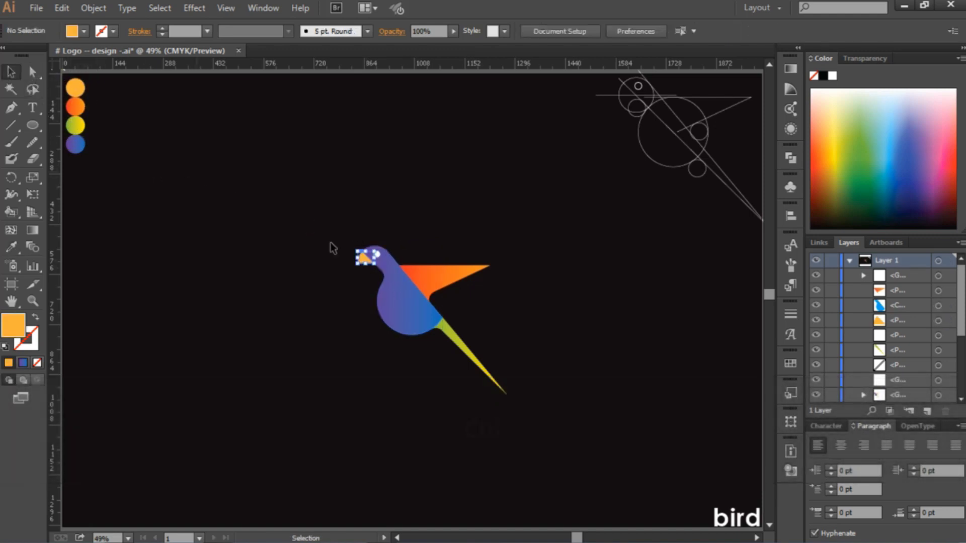
ctrl+click(422, 276)
ctrl+click(416, 247)
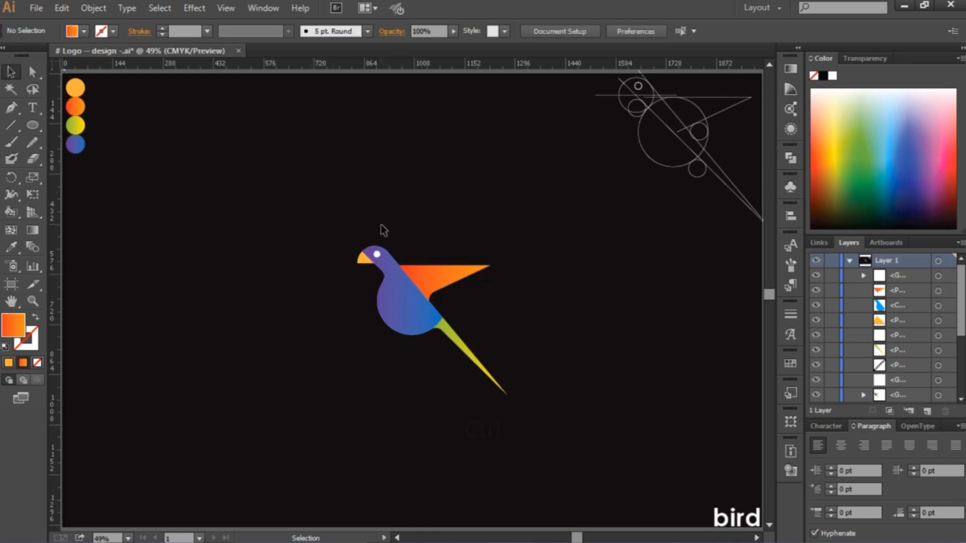
drag(404, 265, 531, 222)
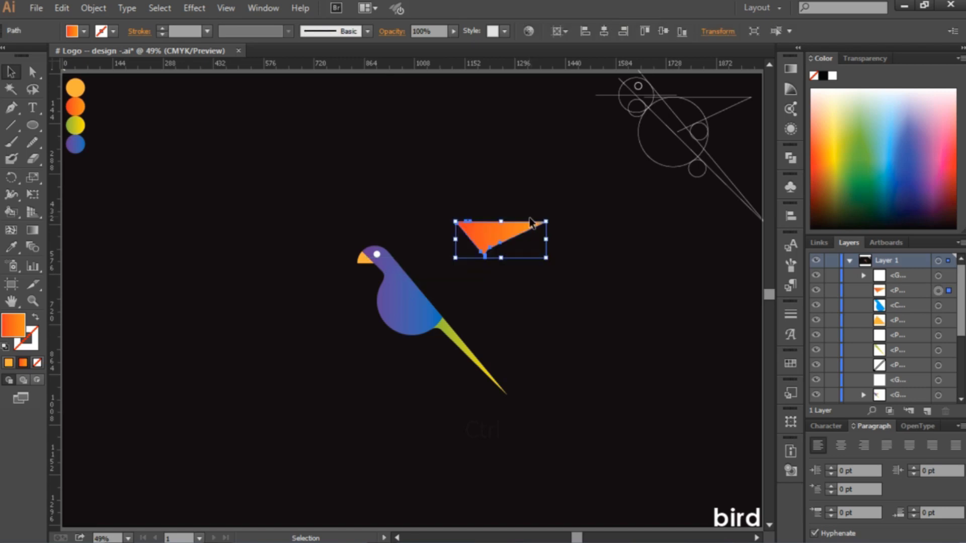
key(ctrl+z)
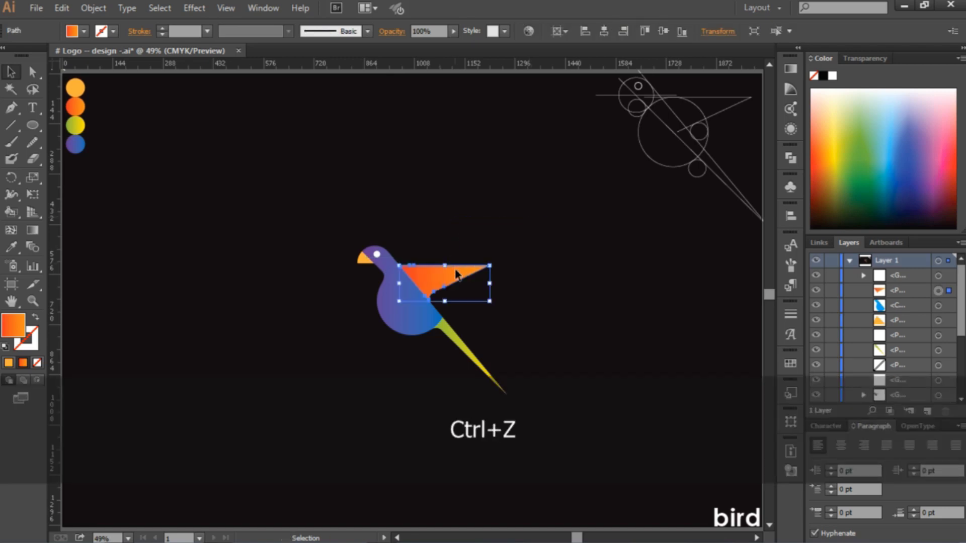
drag(457, 274, 467, 287)
key(ctrl+z)
click(479, 289)
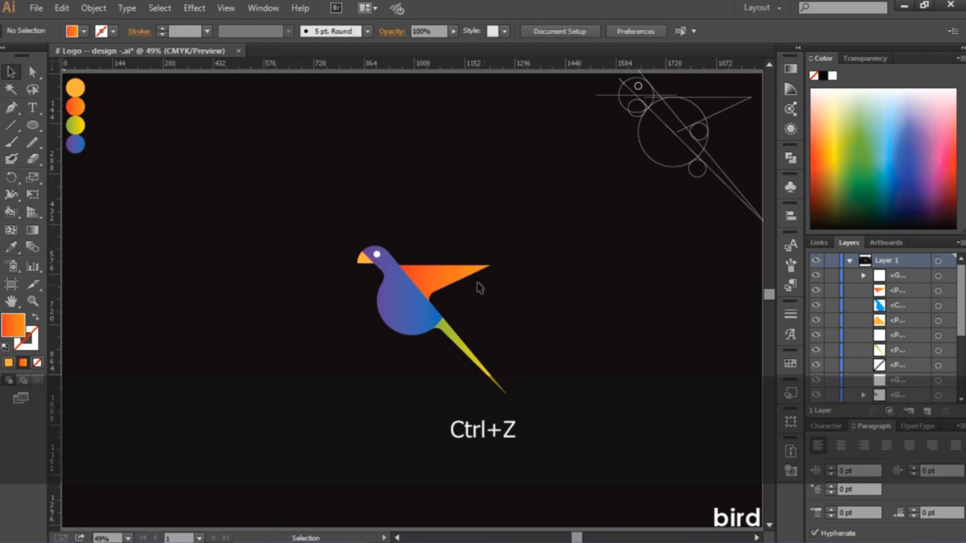
- Group all the coloured parts of the bird, including the wing, tail, body, beak and eye
drag(312, 181, 548, 420)
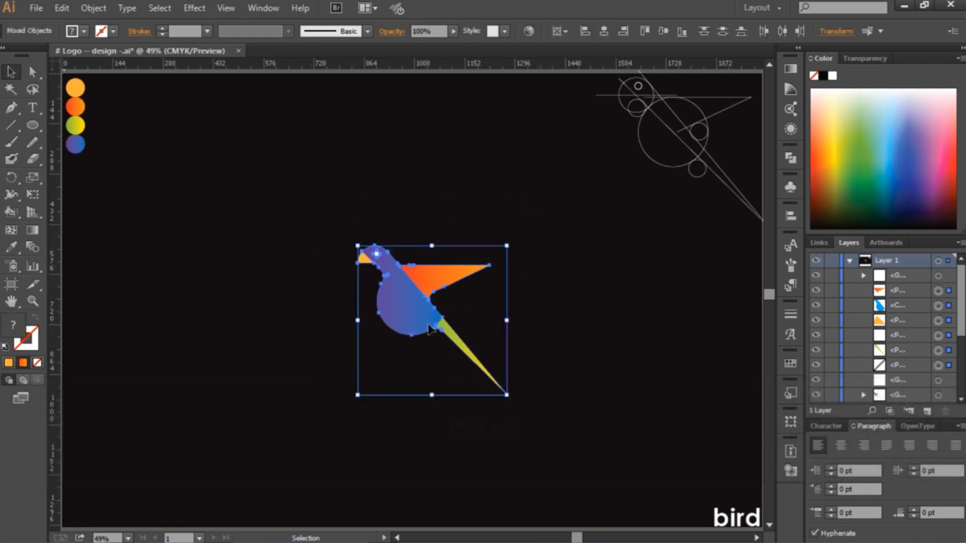
right_click(427, 317)
click(462, 383)
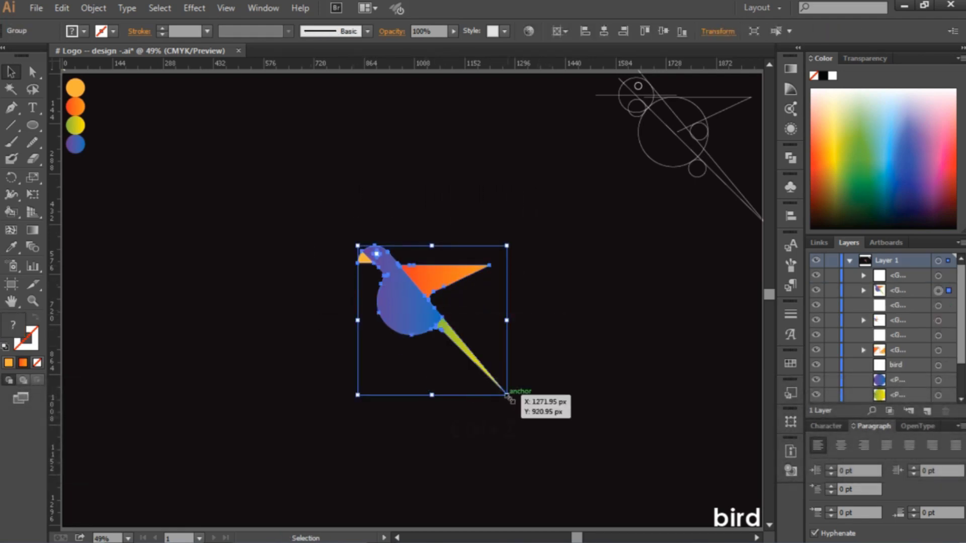
- Scale the bird group down from its centre to about two-thirds size, centre it horizontally and vertically on the artboard, and deselect
drag(507, 396, 483, 371)
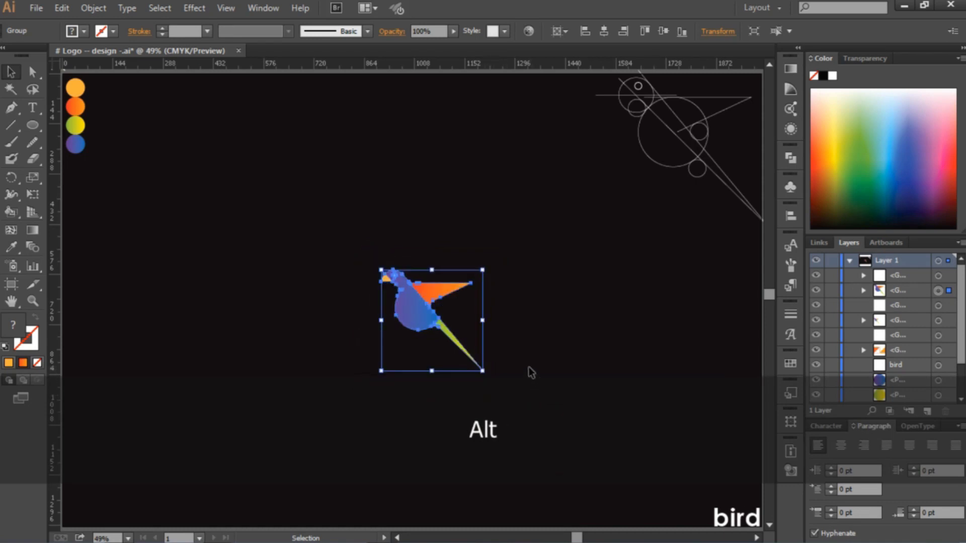
click(604, 31)
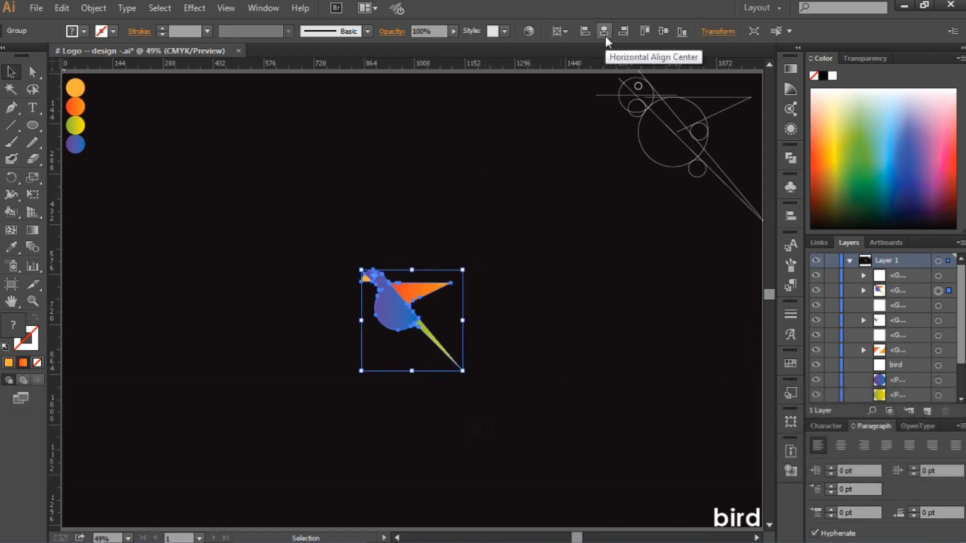
click(661, 32)
click(680, 271)
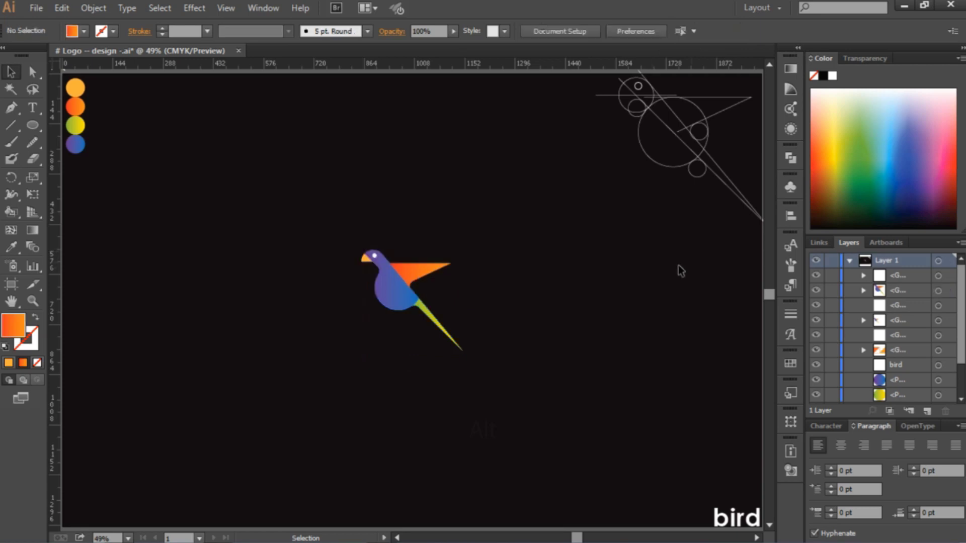